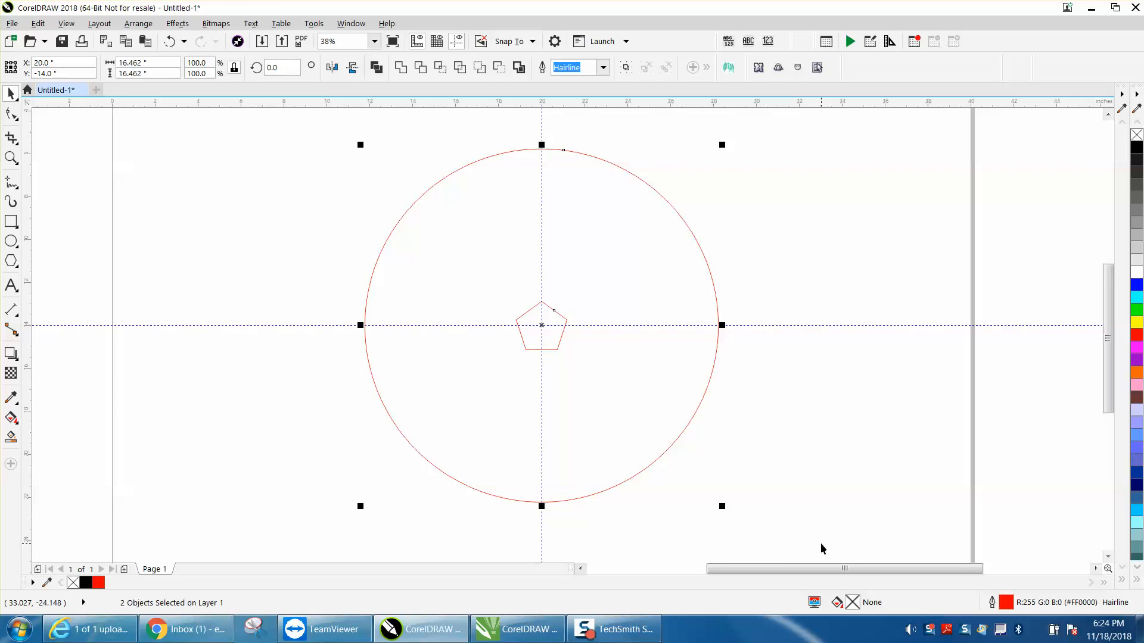
Step: Align the pentagon with the circle's top edge, and nudge it up 2.25 inches so its base touches the circle
left_click(673, 239)
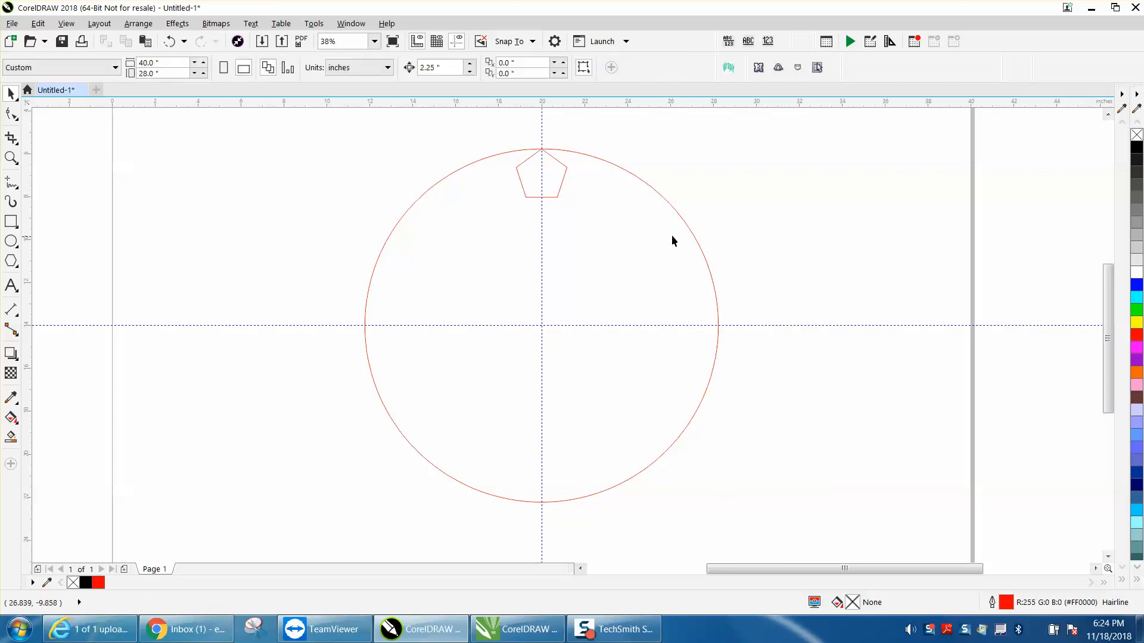
left_click(556, 195)
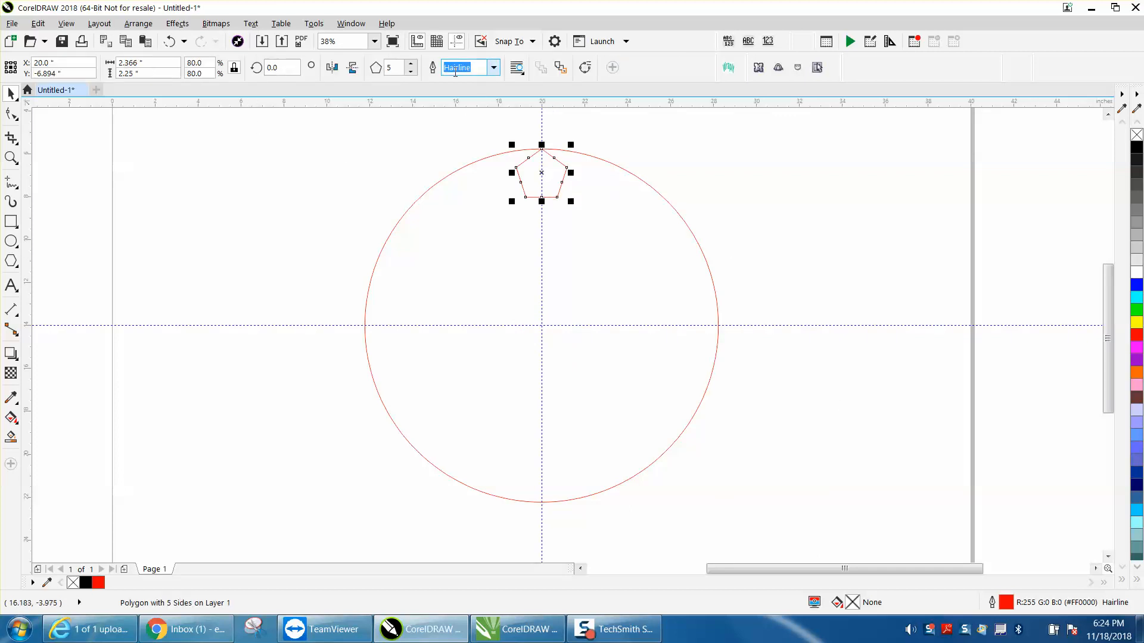
left_click(412, 113)
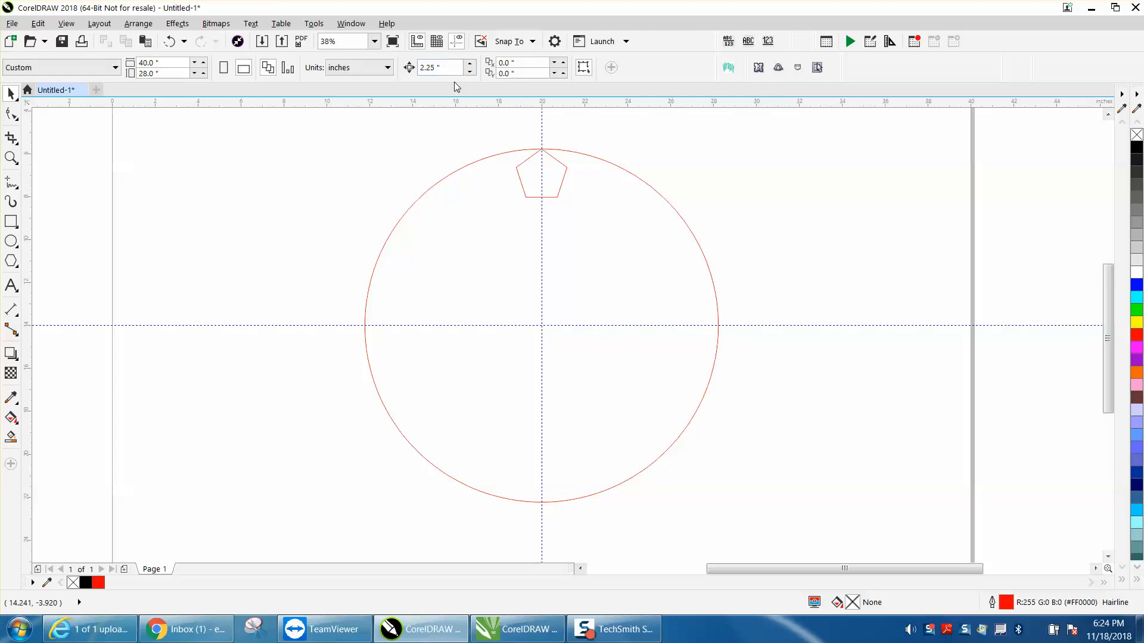
left_click(553, 158)
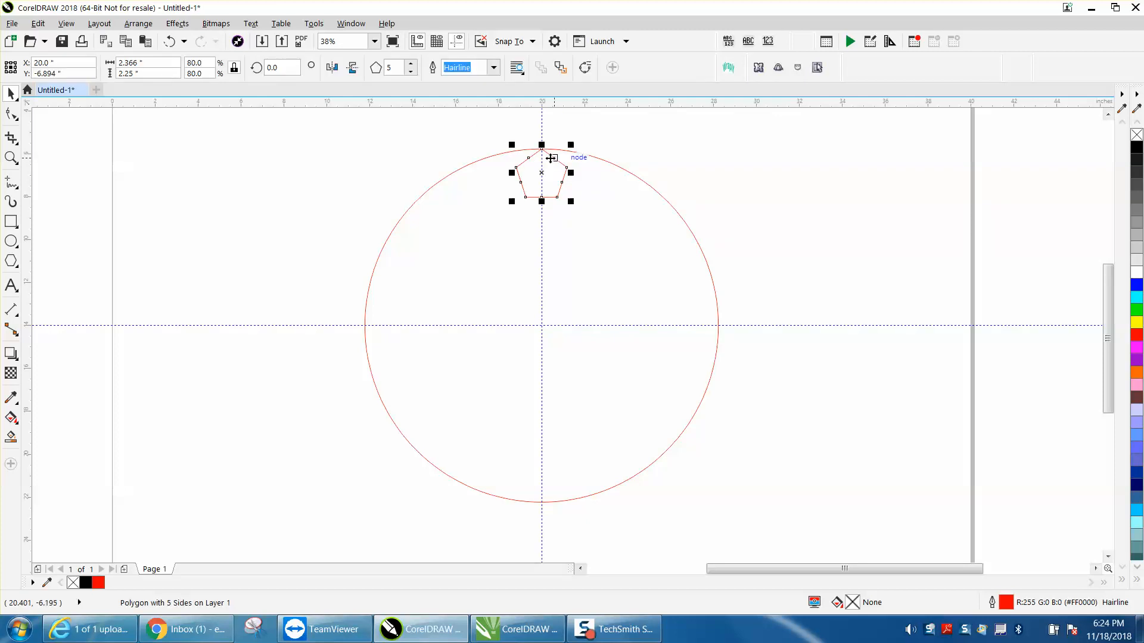
left_click_drag(551, 158, 550, 163)
Step: Delete the midpoint nodes from the pentagon's sides so that only the corner nodes are left
left_click(11, 157)
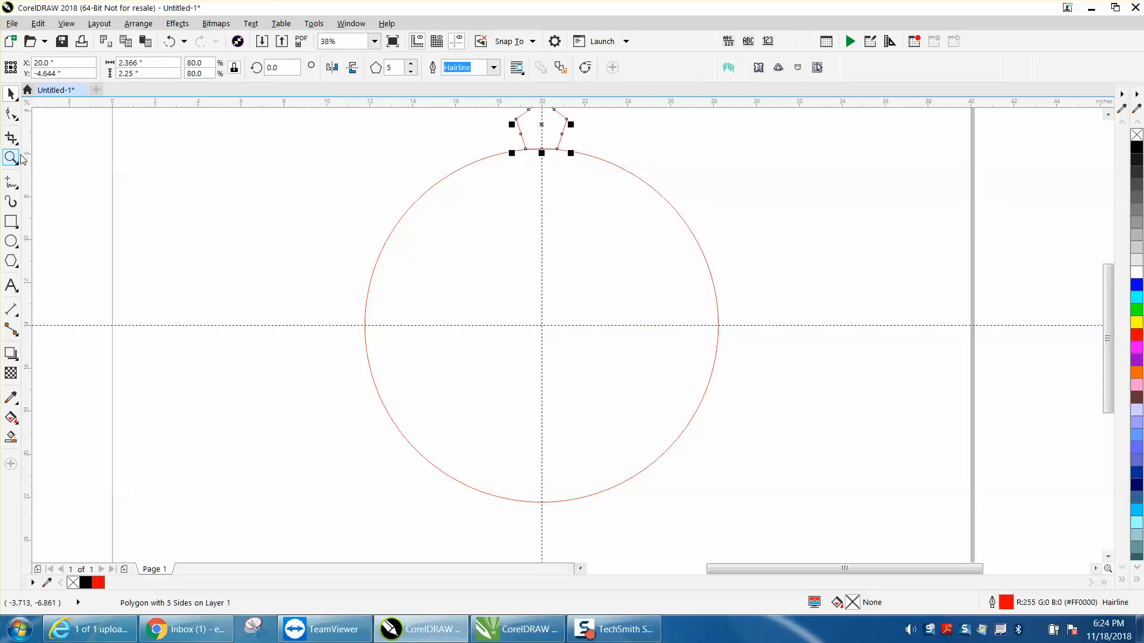
left_click_drag(502, 134, 588, 196)
right_click(555, 193)
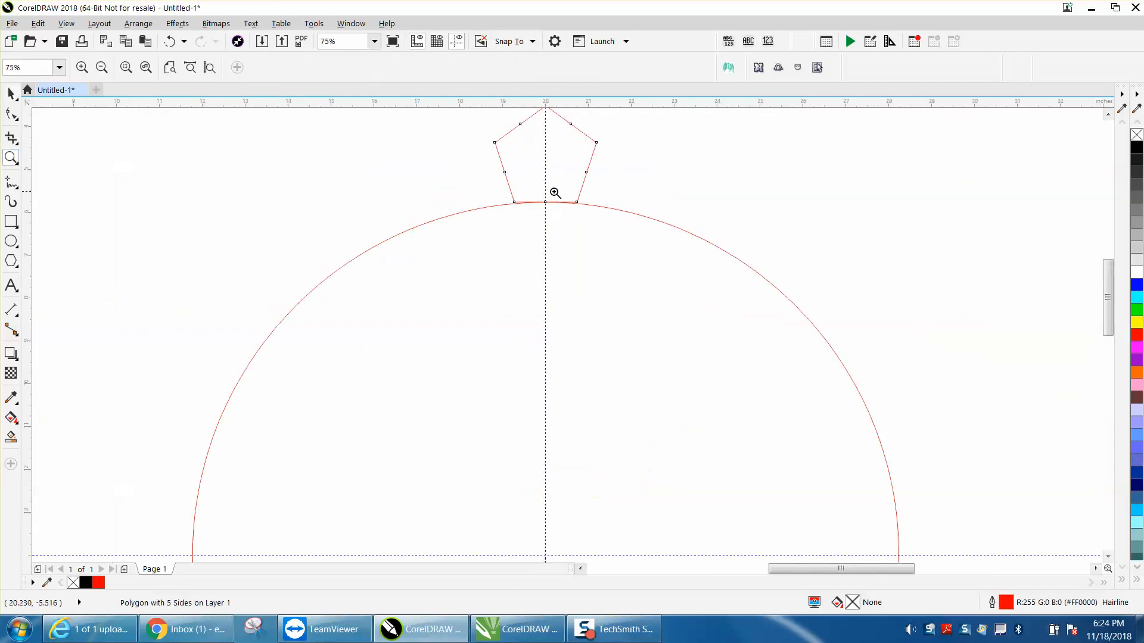
right_click(514, 165)
left_click_drag(497, 132, 609, 210)
left_click(12, 114)
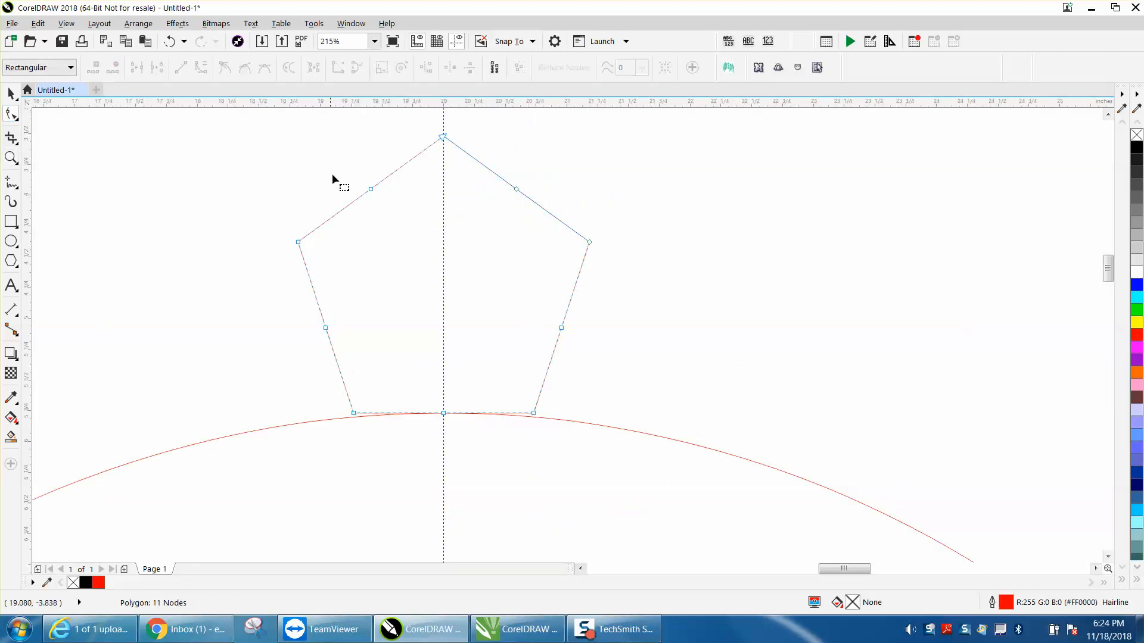
left_click_drag(396, 208, 397, 209)
key("Delete")
left_click(525, 195)
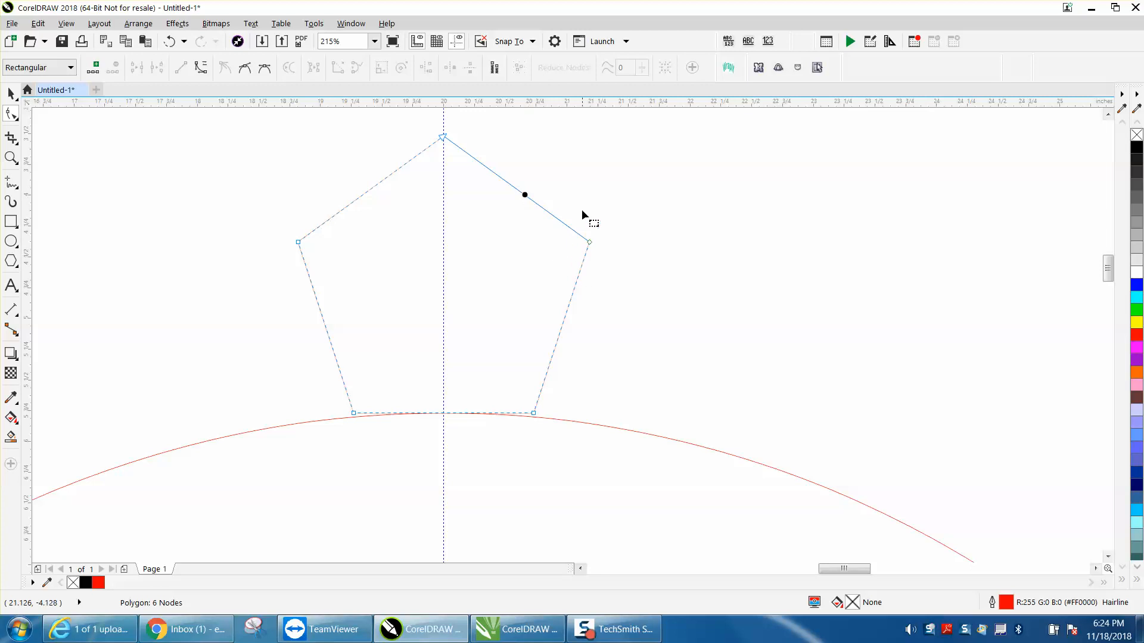
left_click(12, 94)
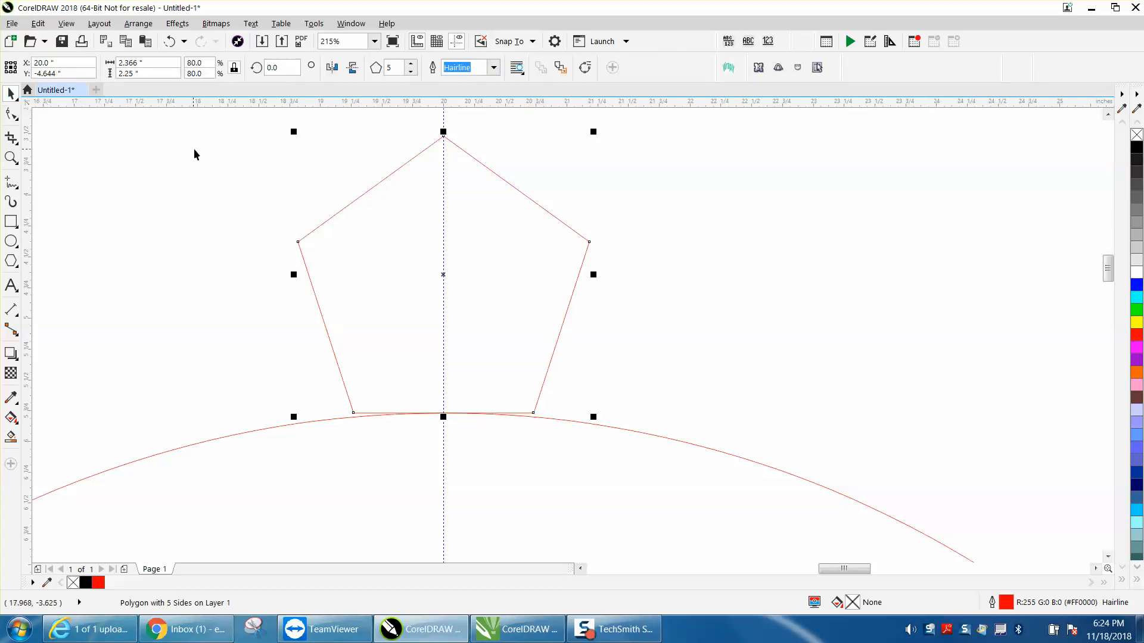
Step: Convert the segments at the pentagon's bottom corner nodes to curves
left_click(12, 113)
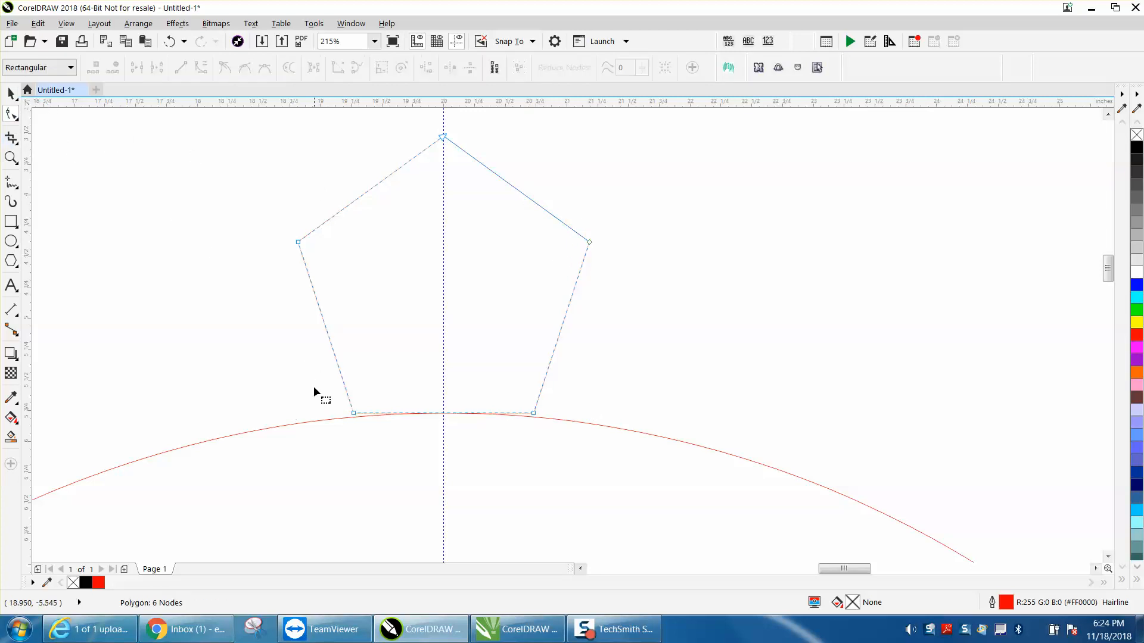
left_click_drag(544, 441, 535, 427)
right_click(534, 412)
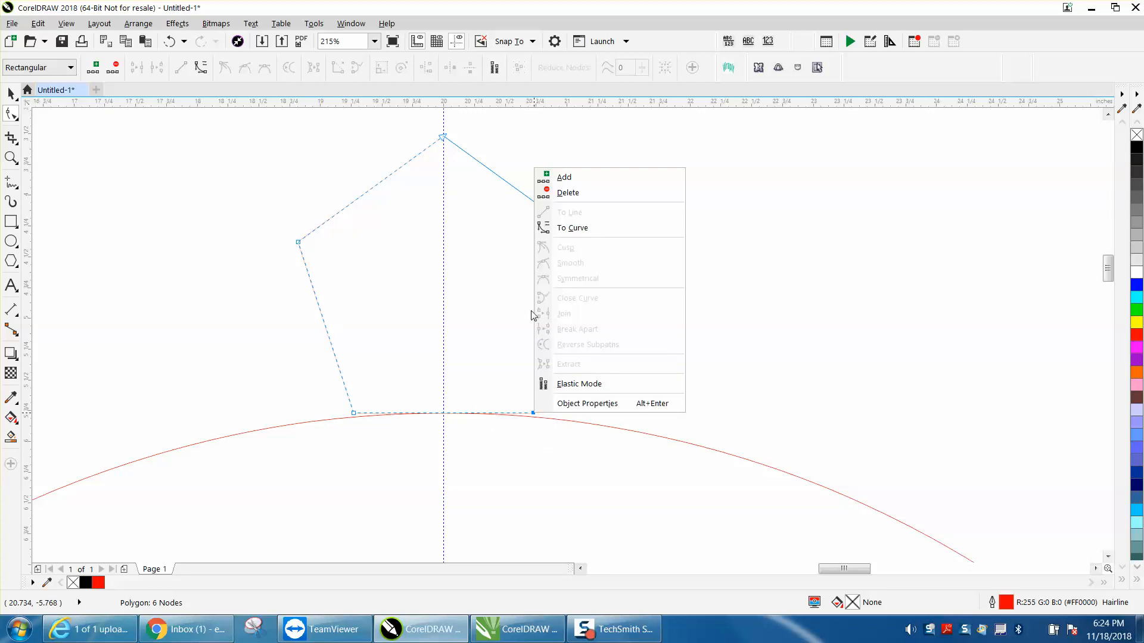
left_click(569, 229)
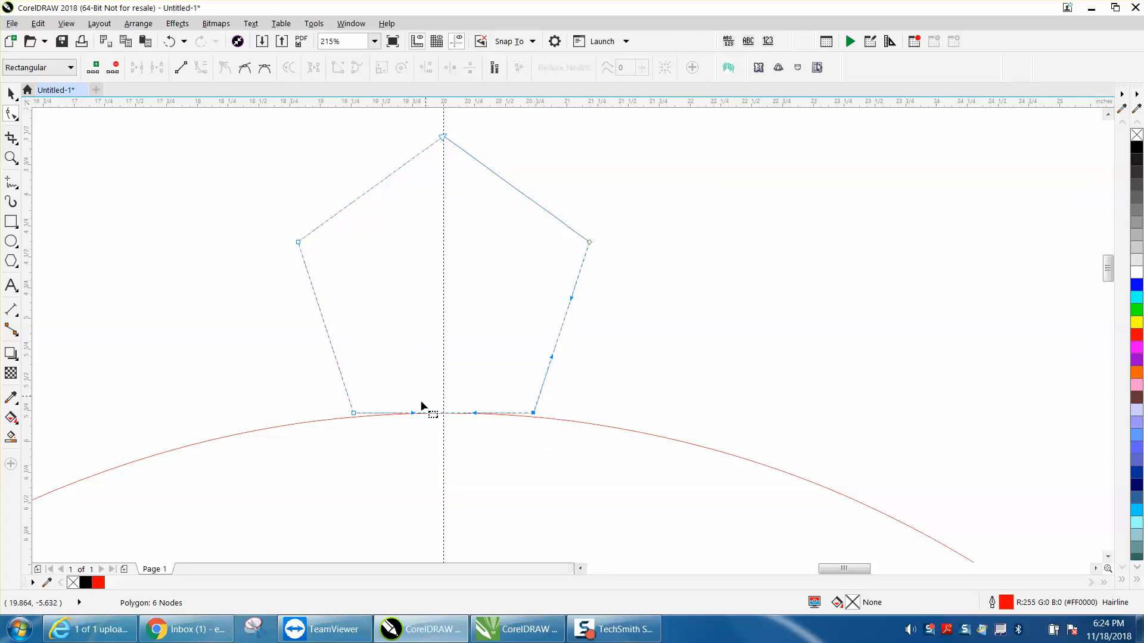
right_click(355, 413)
left_click(260, 294)
Step: Move the pentagon's two bottom corner nodes onto the circle and bend its bottom edge to follow the arc
left_click(11, 158)
left_click_drag(280, 337, 582, 470)
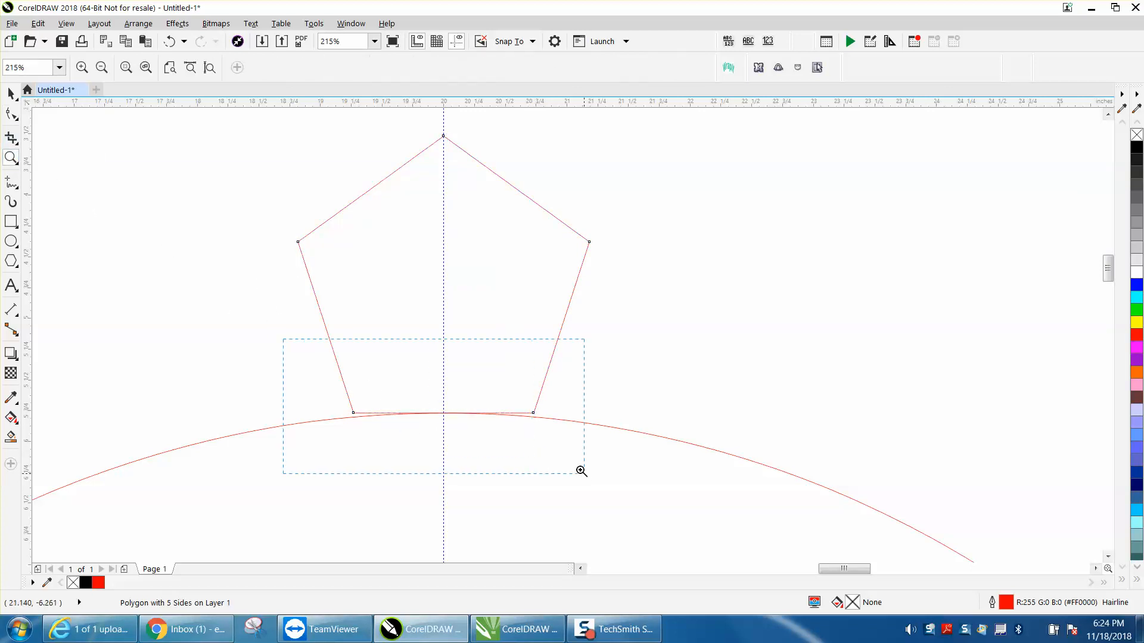
left_click(11, 114)
left_click_drag(298, 371, 302, 383)
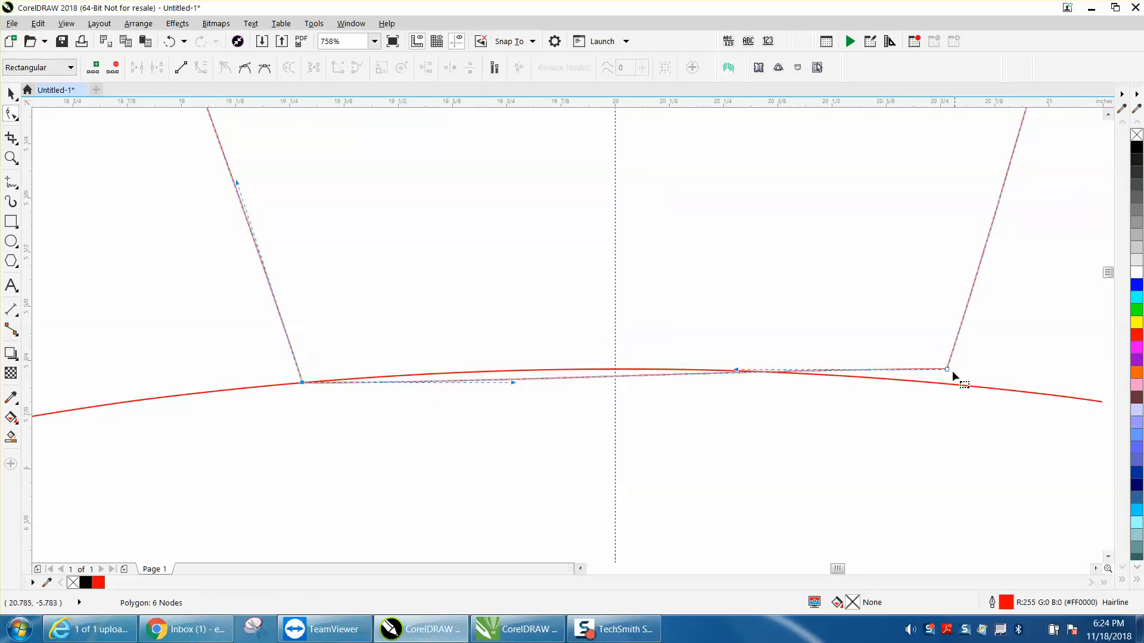
left_click_drag(948, 370, 947, 384)
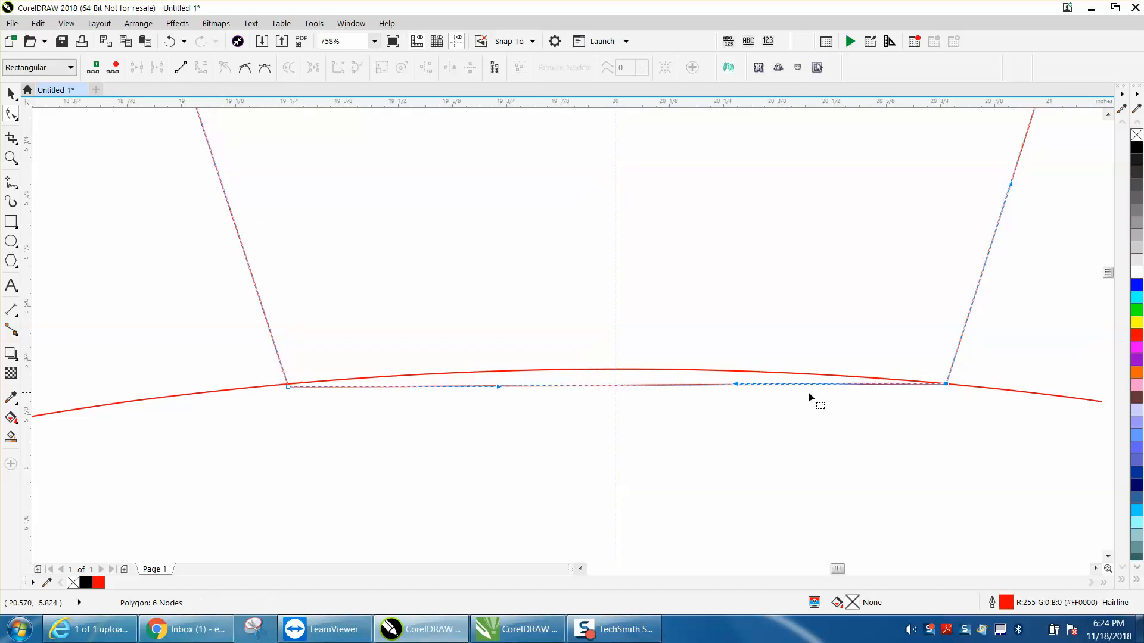
left_click_drag(613, 387, 613, 370)
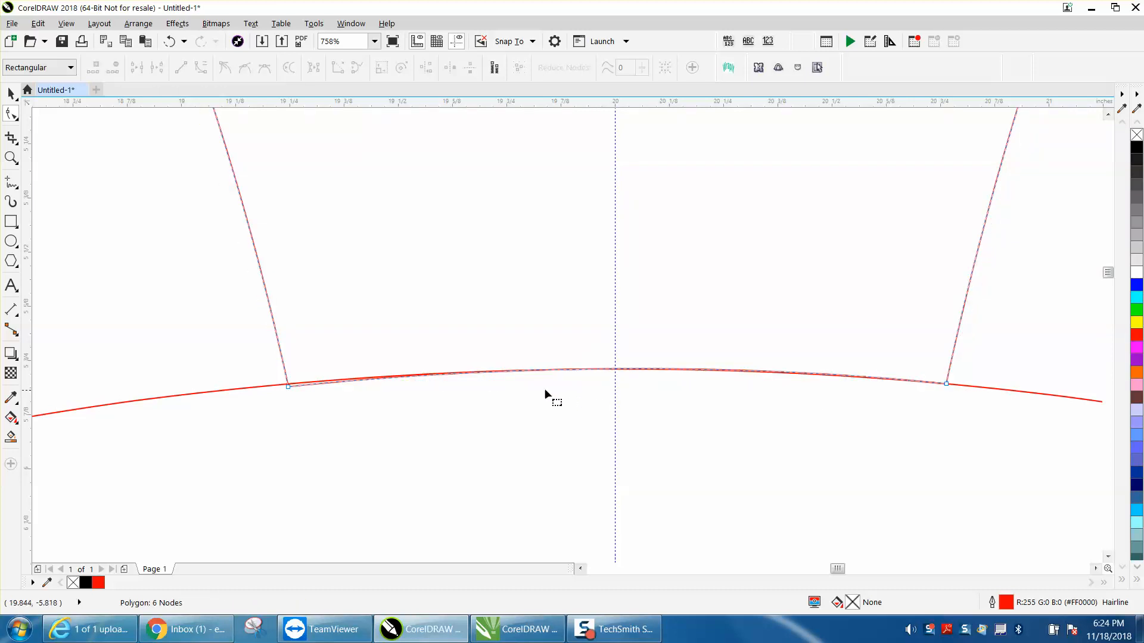
left_click_drag(290, 386, 296, 391)
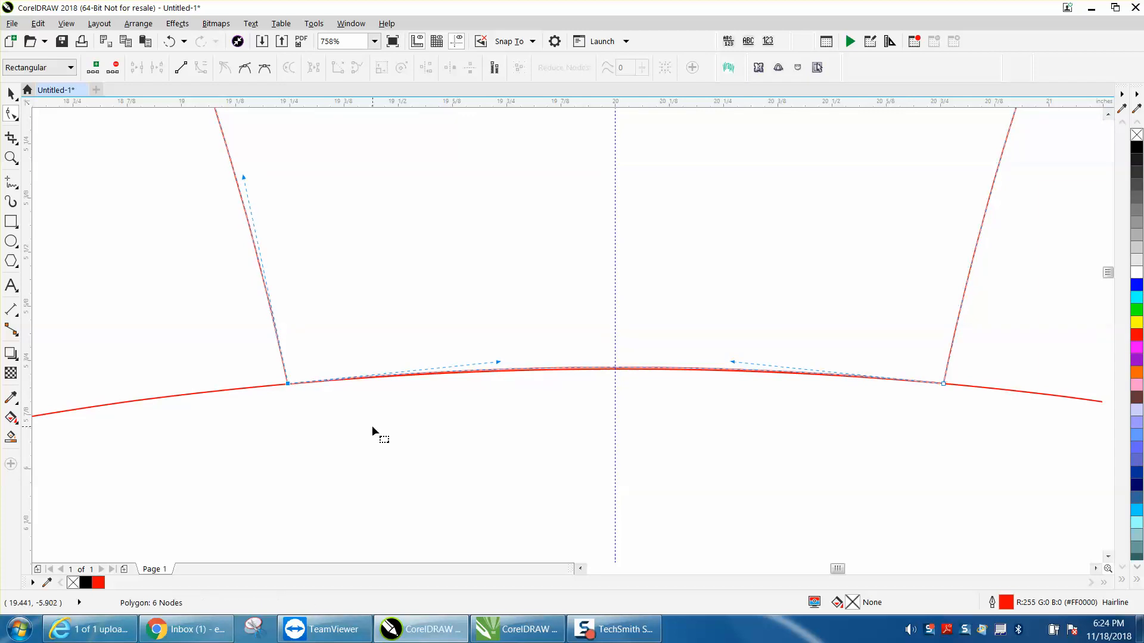
scroll(331, 404, "down", 4)
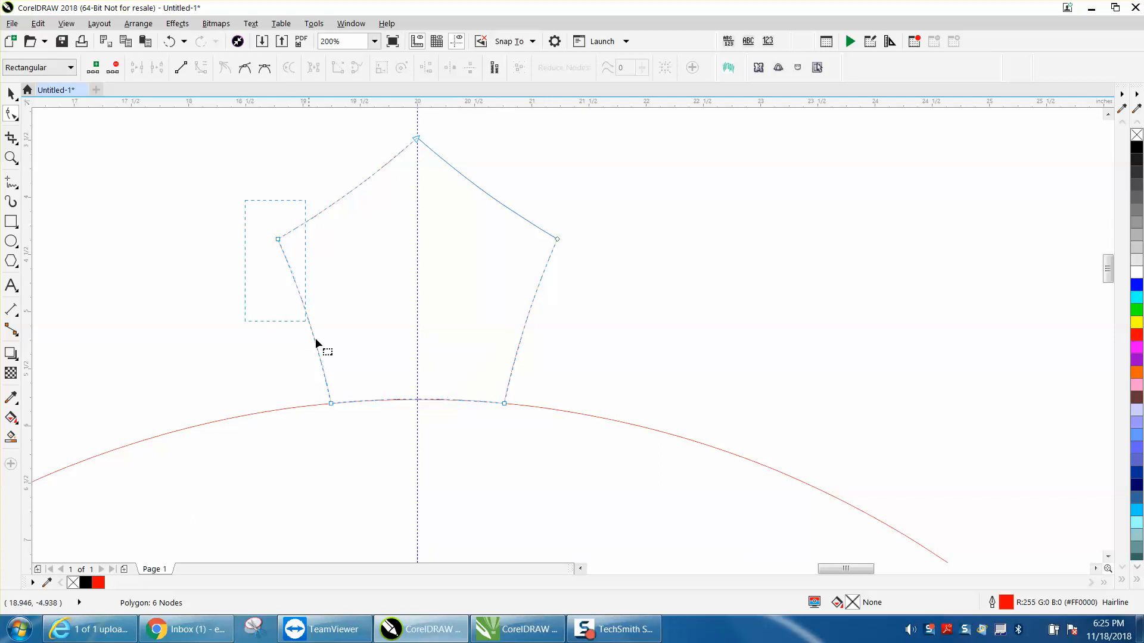
Step: Convert the pentagon's curved sides back to straight lines, keeping its bottom corners on the circle
left_click_drag(359, 422, 355, 420)
left_click(266, 285)
left_click(277, 239)
left_click(331, 401)
right_click(330, 402)
left_click(372, 203)
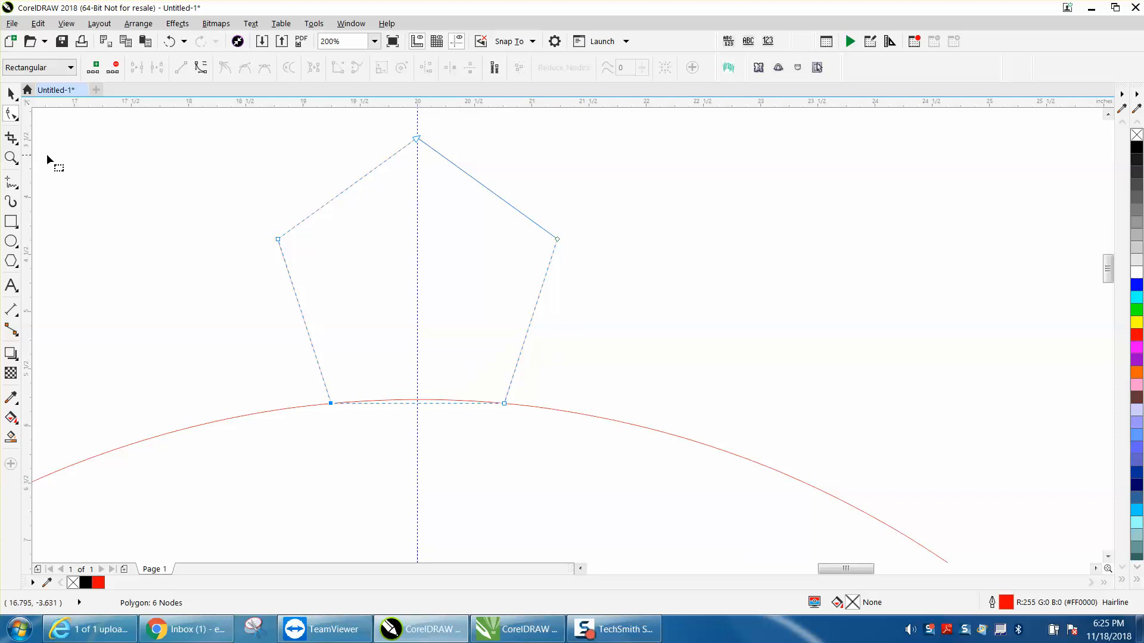
left_click(11, 93)
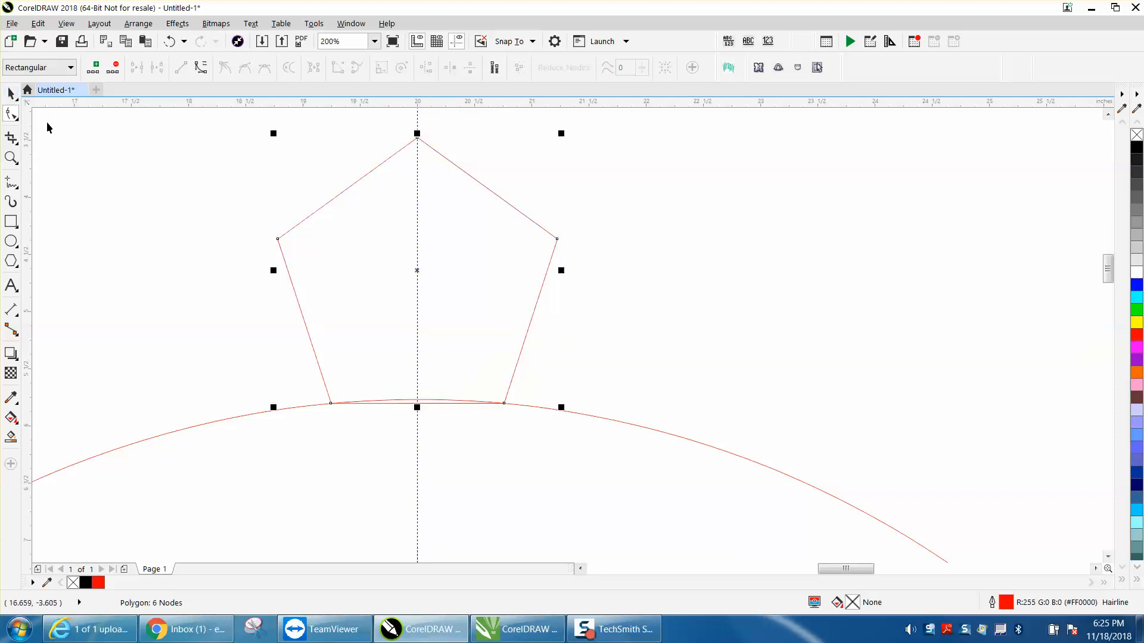
Step: Convert the five-sided polygon object to curves
left_click(11, 158)
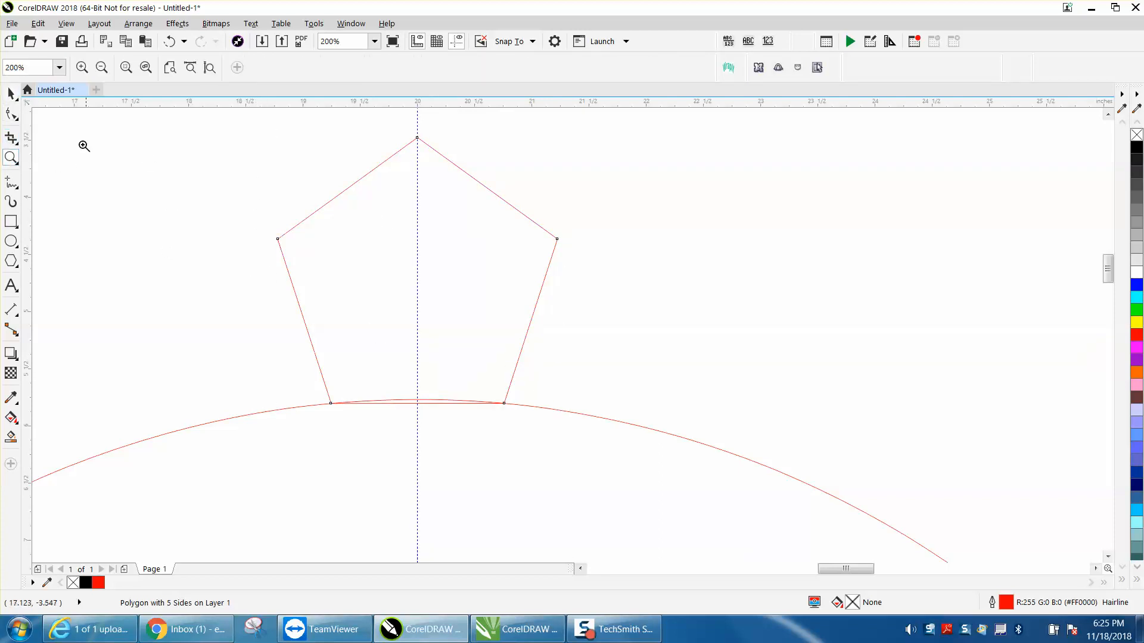
left_click(11, 93)
left_click(139, 25)
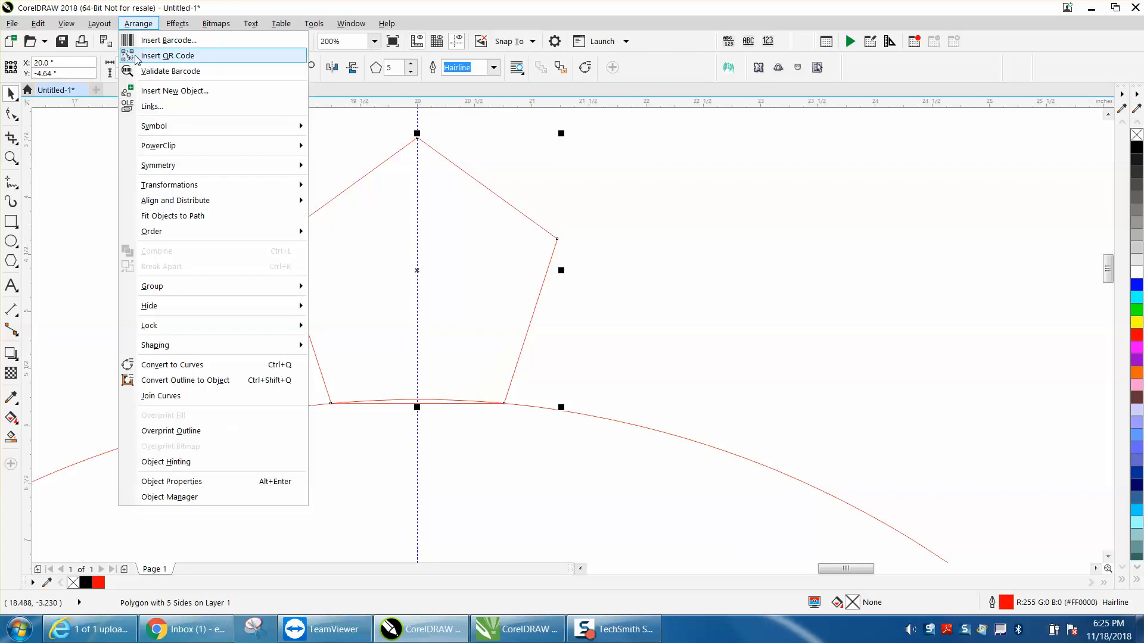
left_click(188, 363)
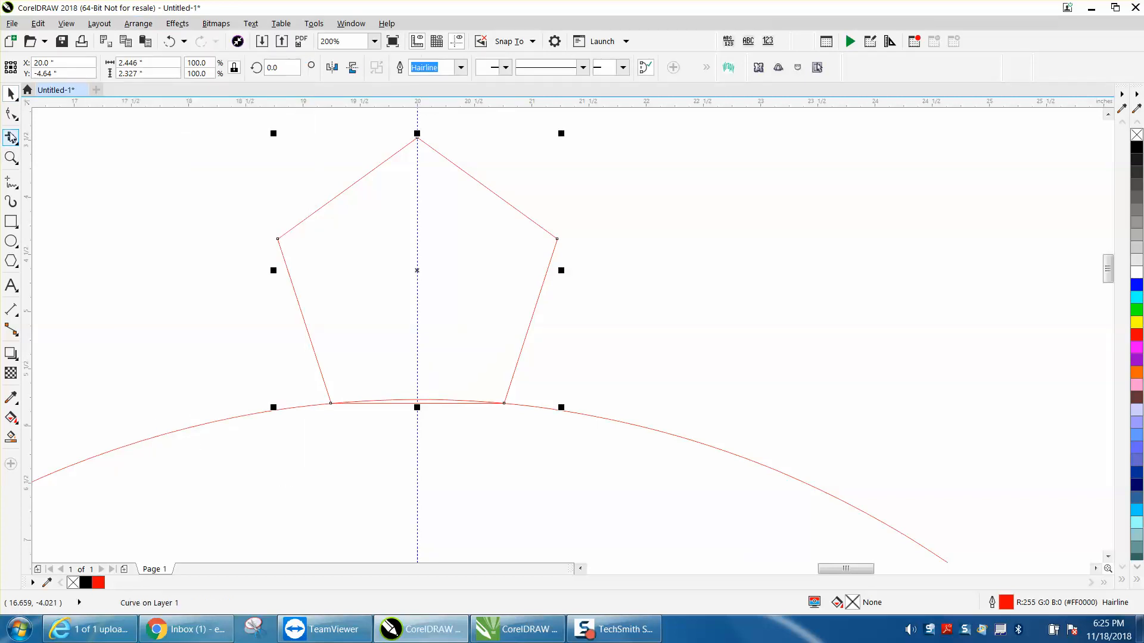
Step: Convert only the pentagon's bottom edge to a curve and bend its middle up onto the circle
left_click(11, 158)
left_click_drag(263, 337, 571, 447)
key("F10")
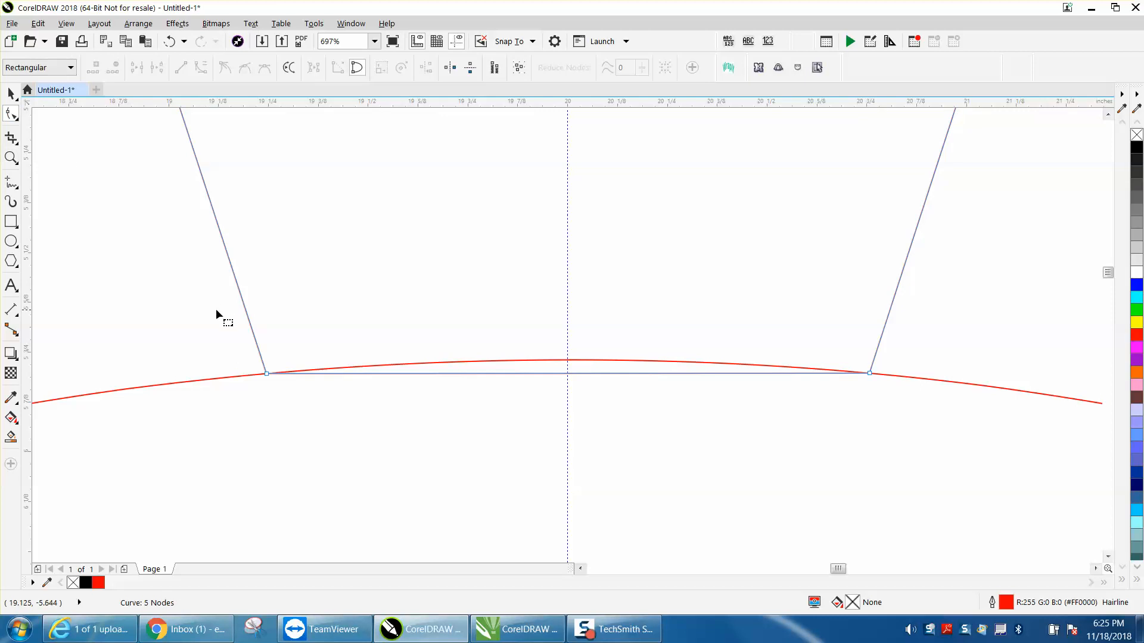
left_click_drag(608, 407, 879, 420)
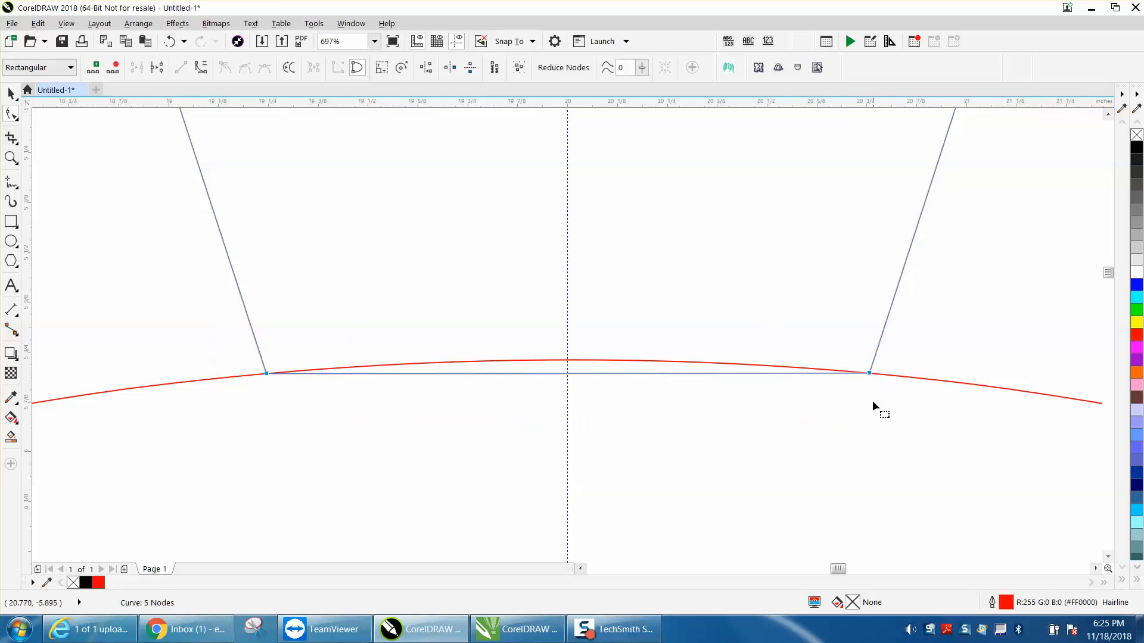
right_click(872, 377)
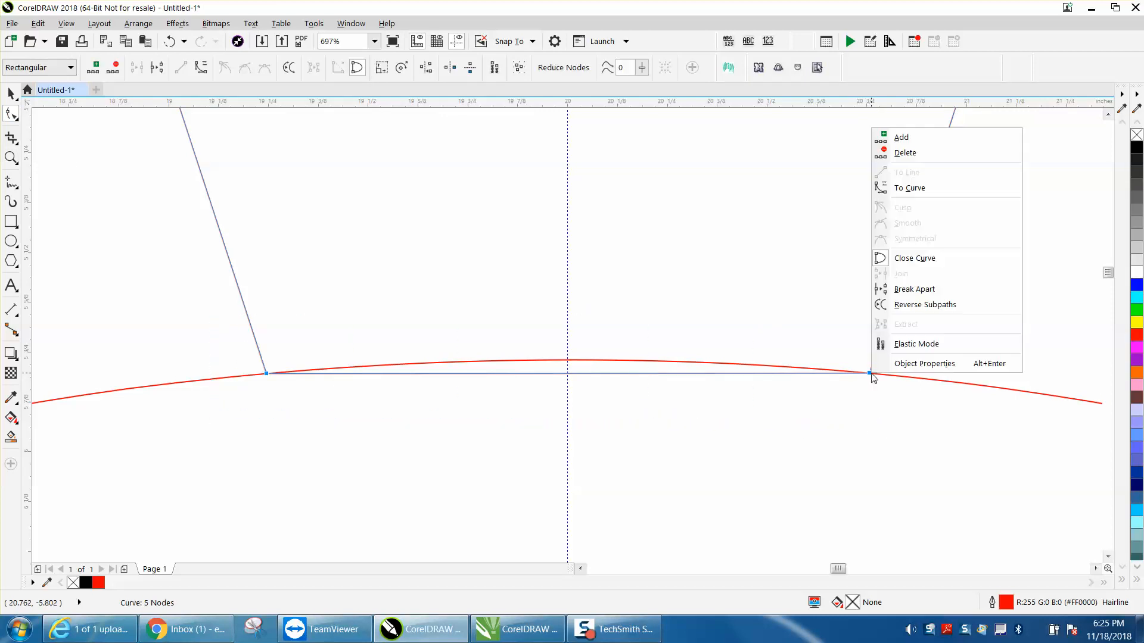
left_click(896, 190)
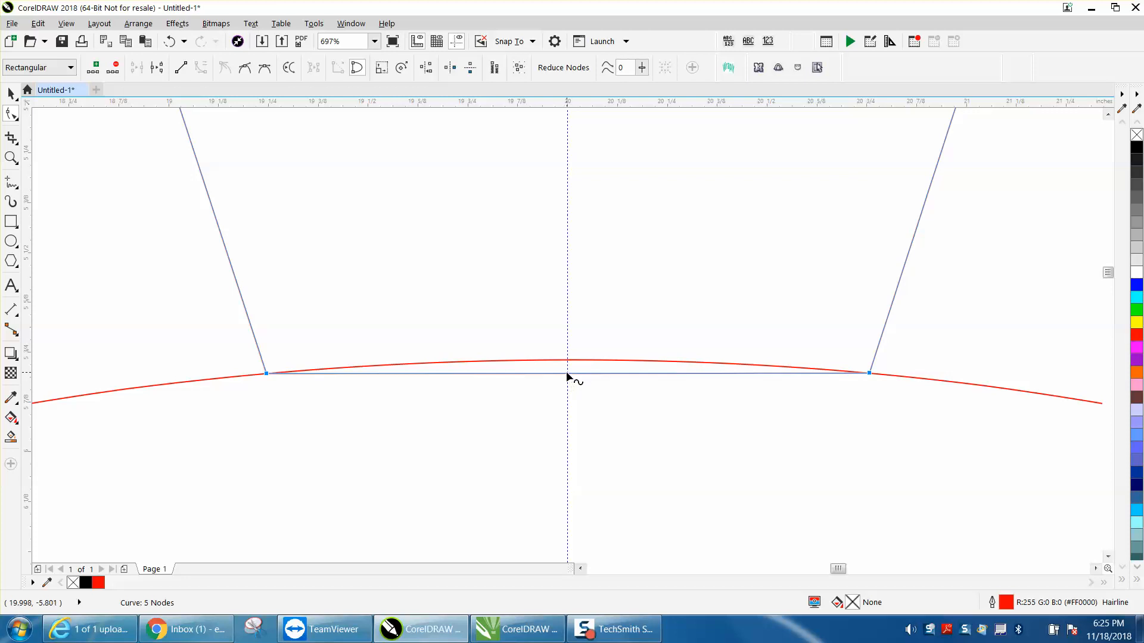
left_click_drag(566, 374, 562, 365)
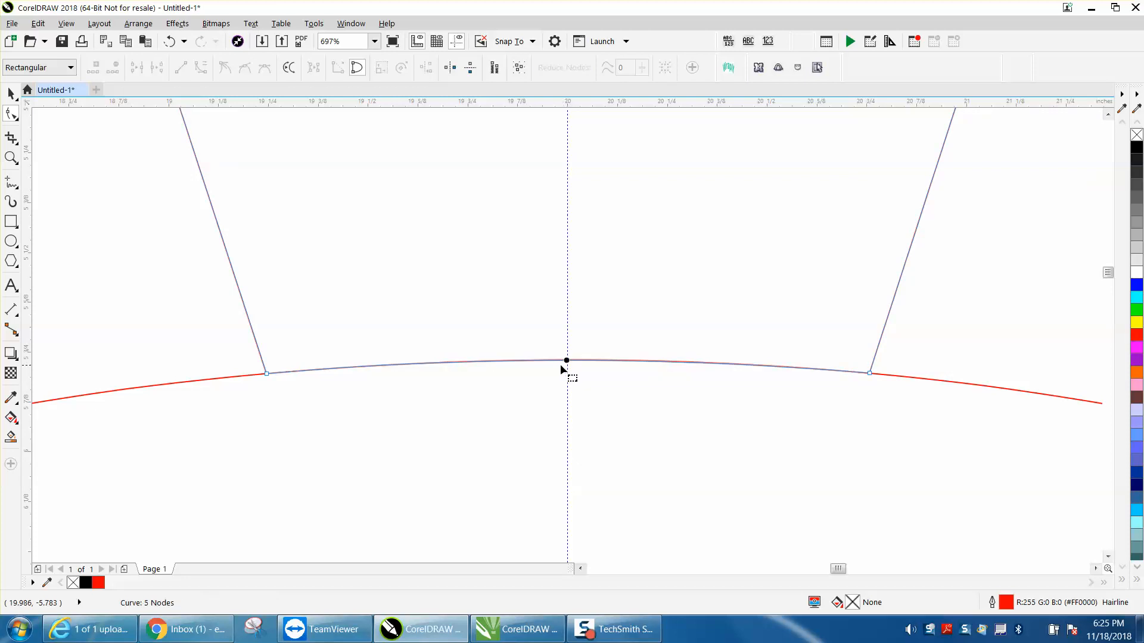
scroll(563, 366, "down", 4)
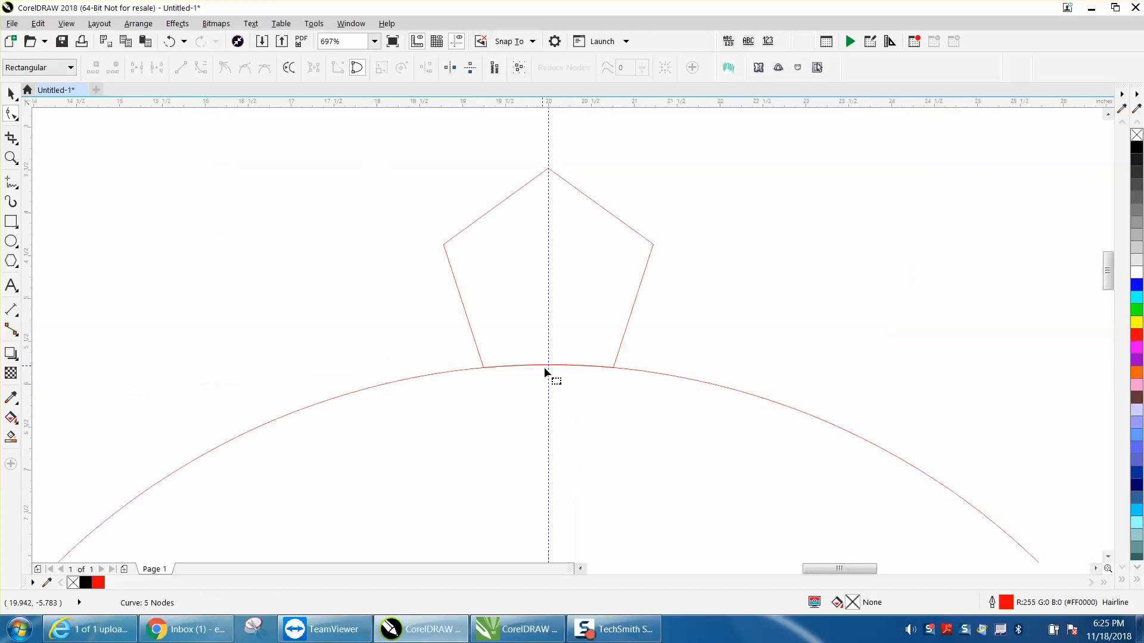
left_click(17, 94)
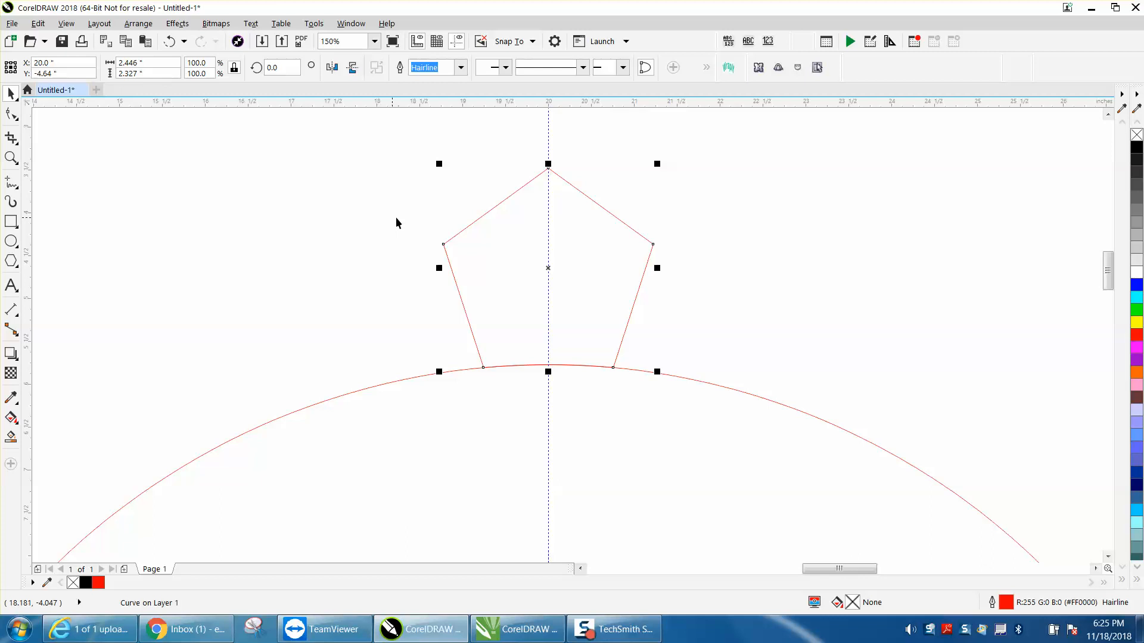
scroll(528, 245, "down", 2)
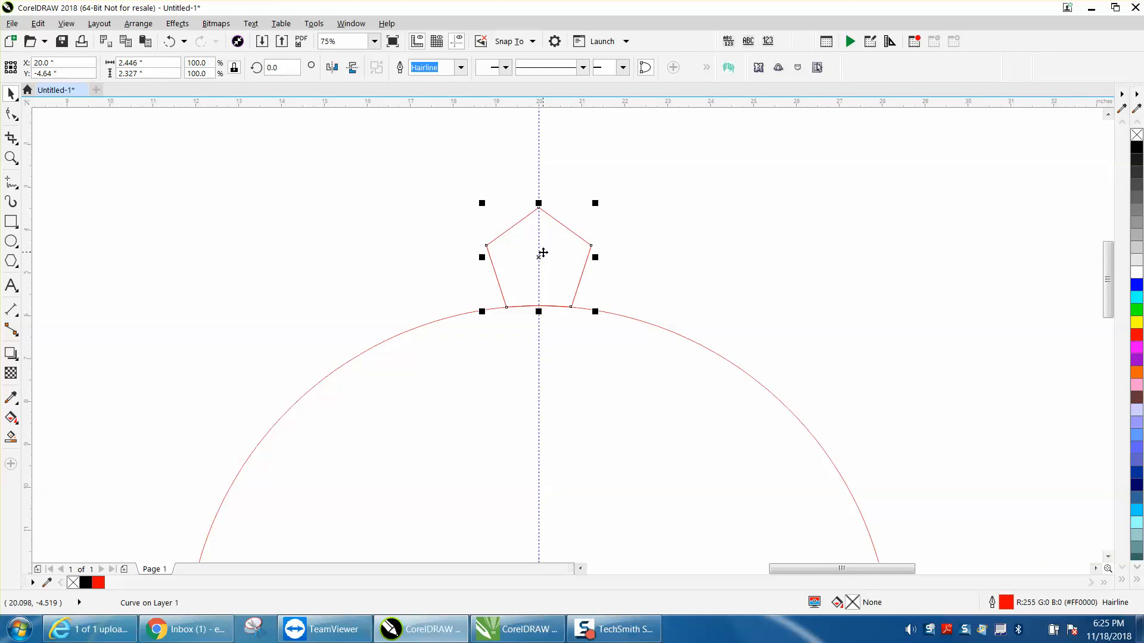
scroll(534, 252, "down", 2)
left_click_drag(542, 260, 538, 401)
left_click(170, 41)
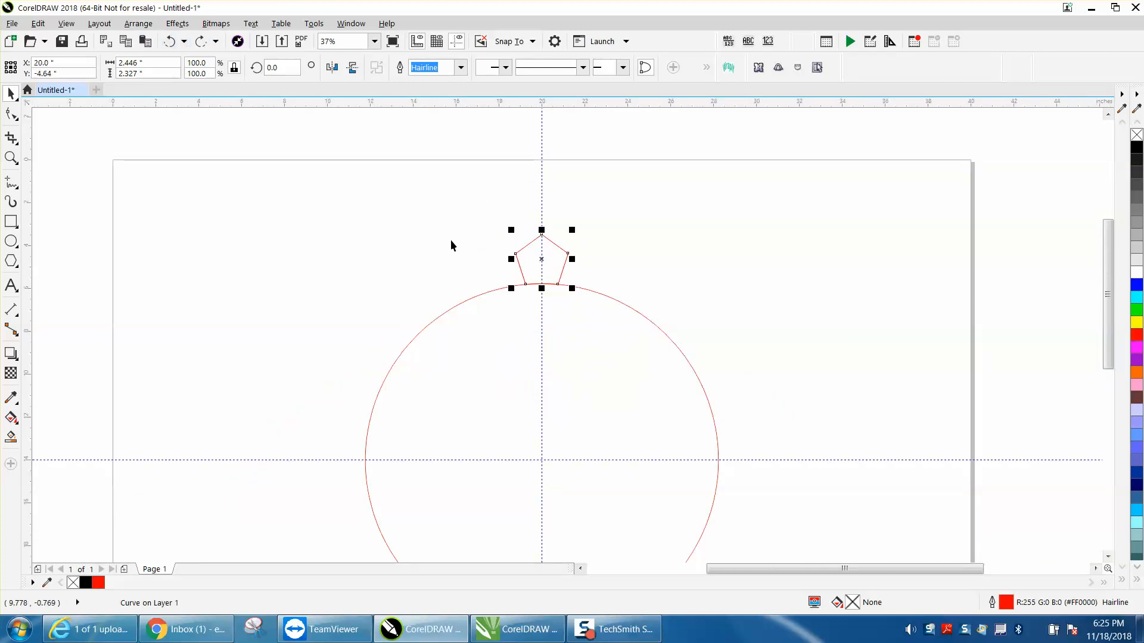
mouse_move(542, 260)
left_mouse_down()
mouse_move(548, 351)
mouse_move(549, 272)
left_mouse_up()
right_click(549, 272)
key("ctrl+z")
Step: Move the pentagon's rotation centre to the circle's centre, where the two guidelines cross
left_click(543, 261)
left_click_drag(542, 261, 542, 455)
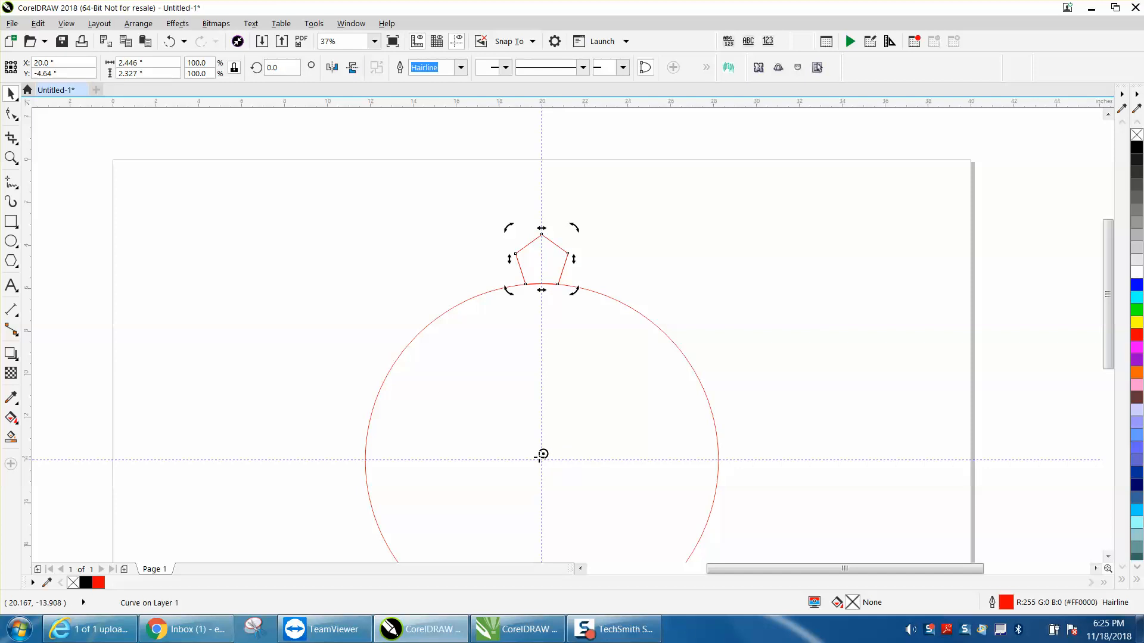
left_click(588, 263)
left_click(567, 255)
key("F10")
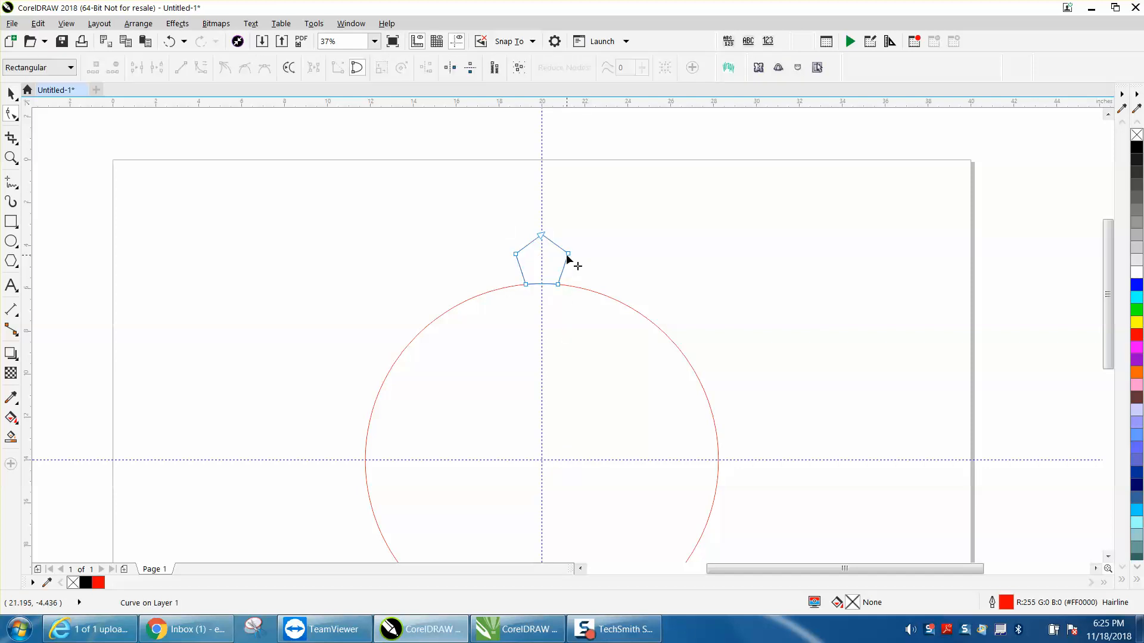
left_click(11, 93)
left_click(541, 259)
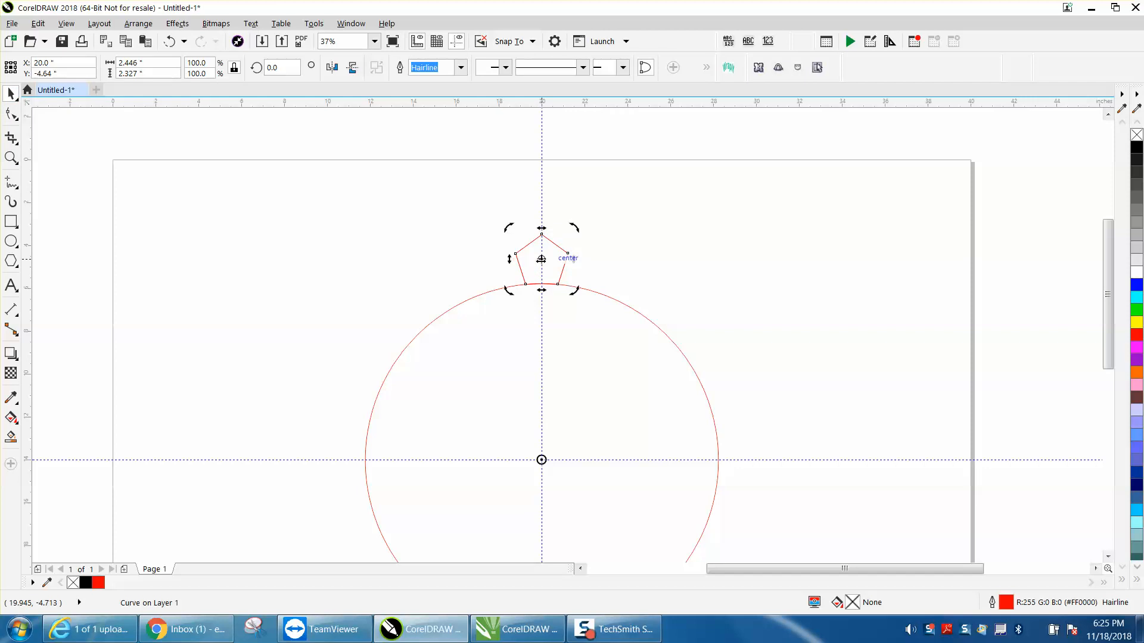
Step: Rotate a copy of the pentagon 15 degrees about the circle's centre
left_click(278, 68)
type("15")
key("Return")
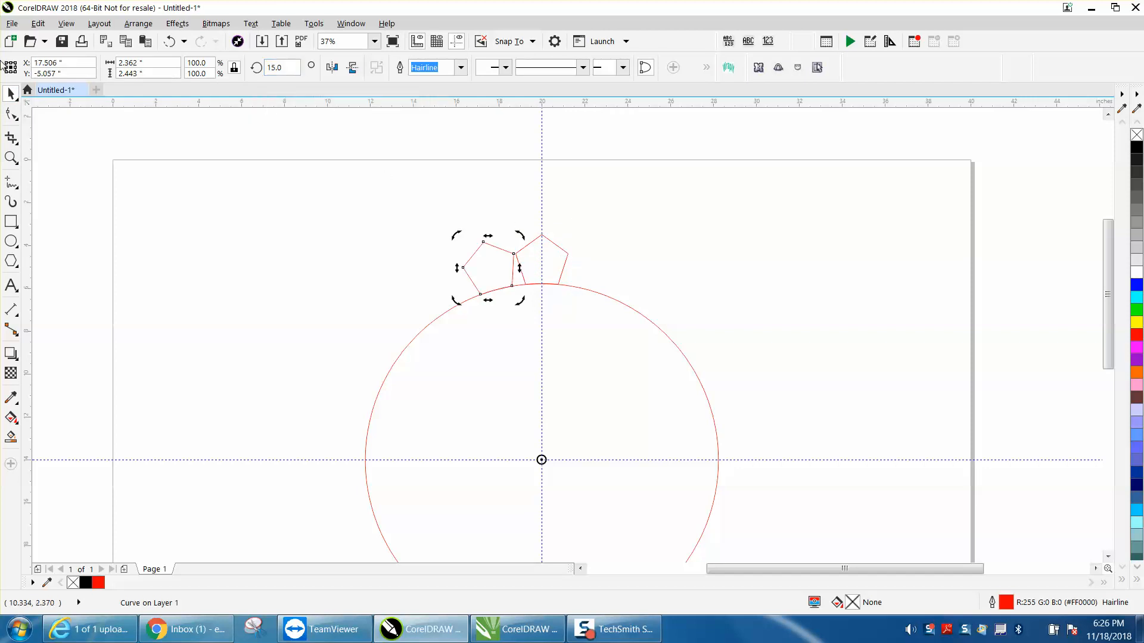
Step: Snap the original pentagon's left side corner node onto the rotated copy's nearest corner, and delete the rotated copy
left_click_drag(459, 208, 575, 286)
left_click(12, 158)
left_click_drag(485, 221, 663, 314)
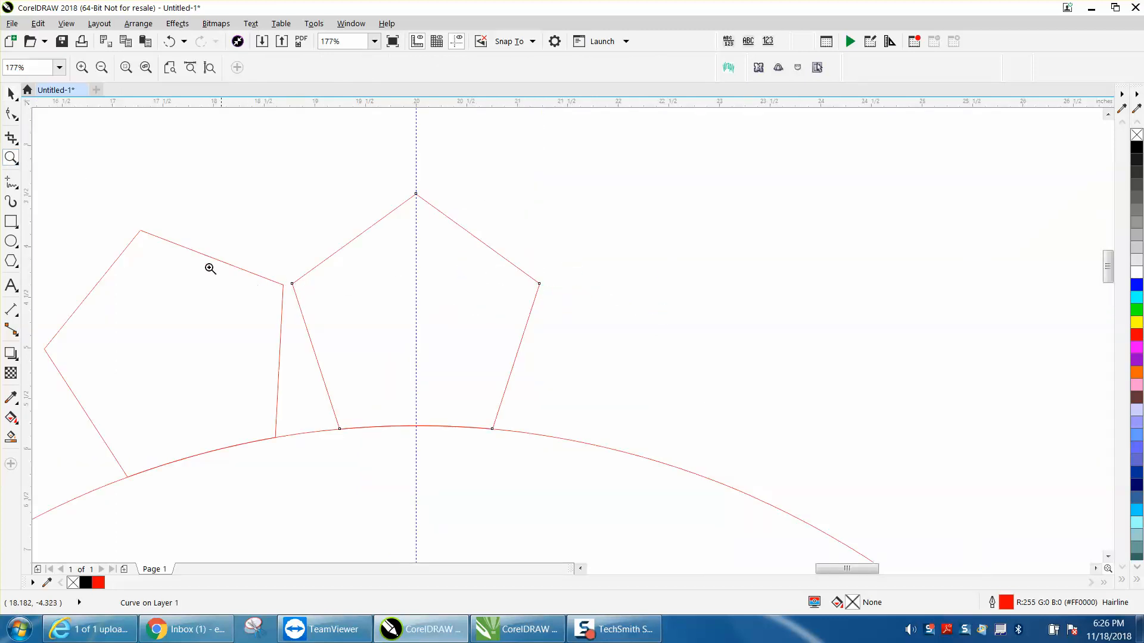
left_click(12, 114)
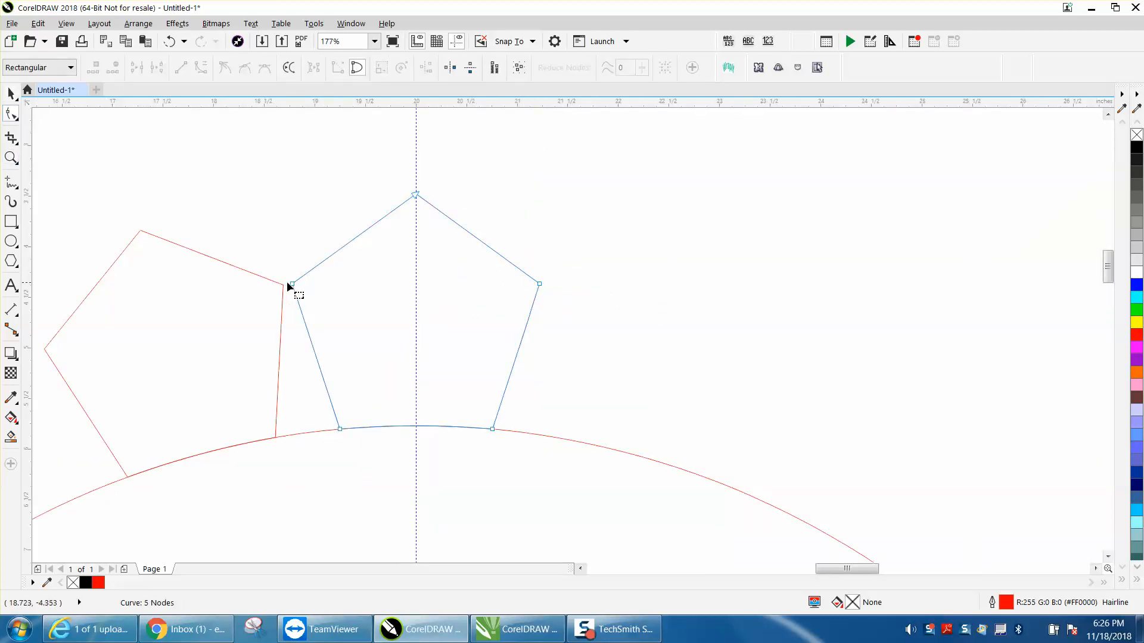
left_click_drag(291, 284, 283, 285)
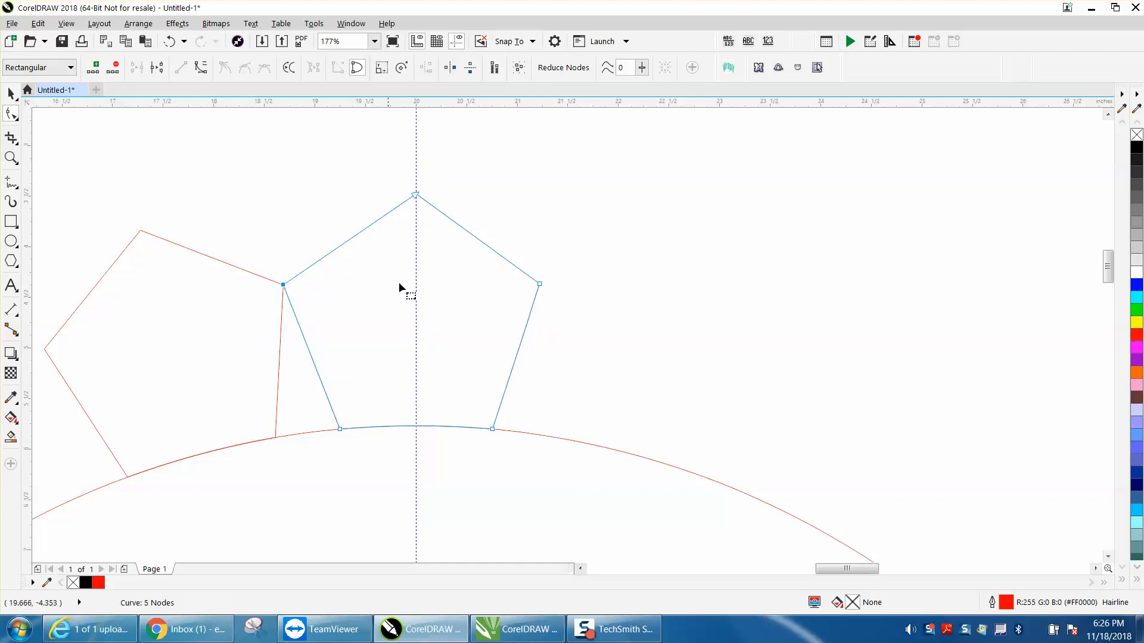
key("space")
scroll(241, 188, "down", 2)
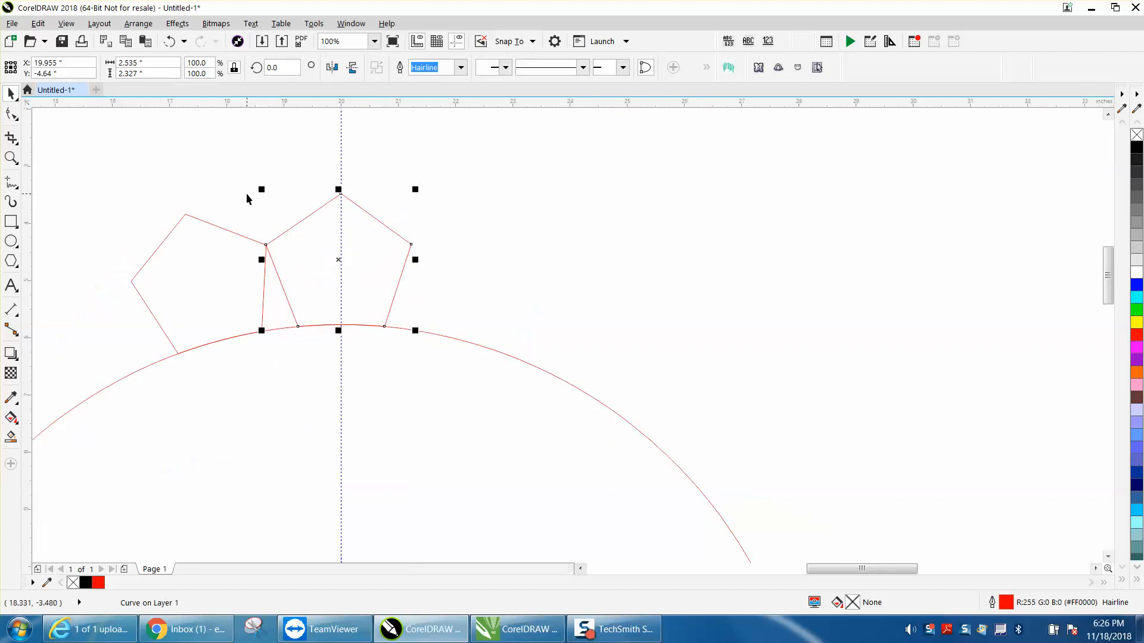
left_click(227, 234)
key("Delete")
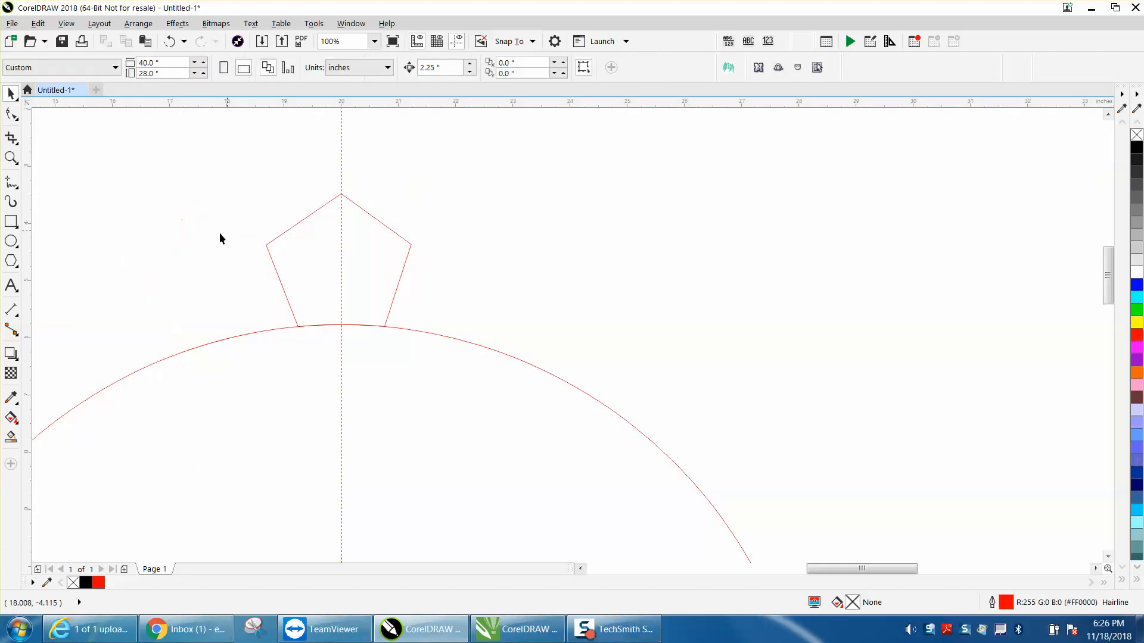
Step: Move the reshaped pentagon's rotation centre to the circle's centre, where the two guidelines cross
left_click(377, 221)
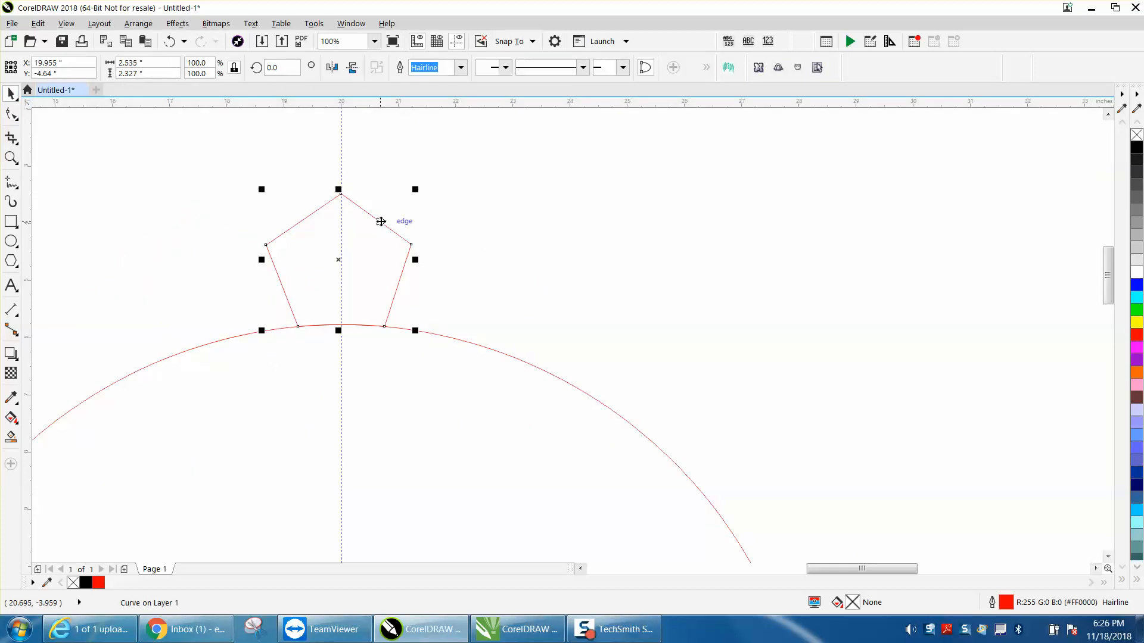
scroll(358, 232, "down", 1)
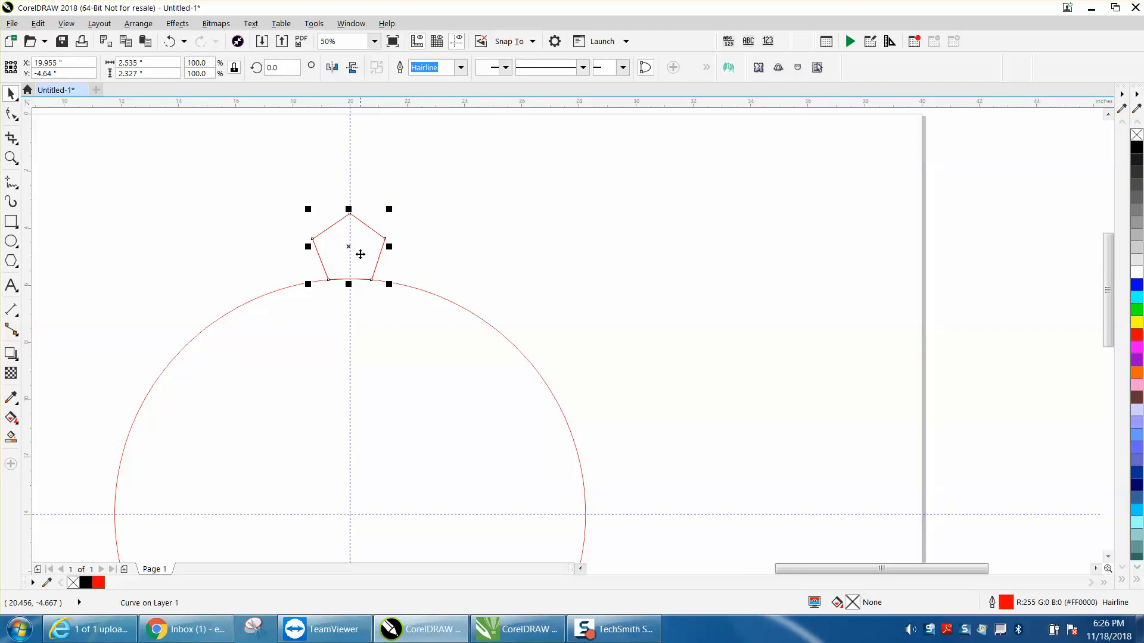
left_click(350, 247)
left_click_drag(350, 247, 351, 513)
left_click(406, 253)
left_click(383, 242)
left_click(383, 242)
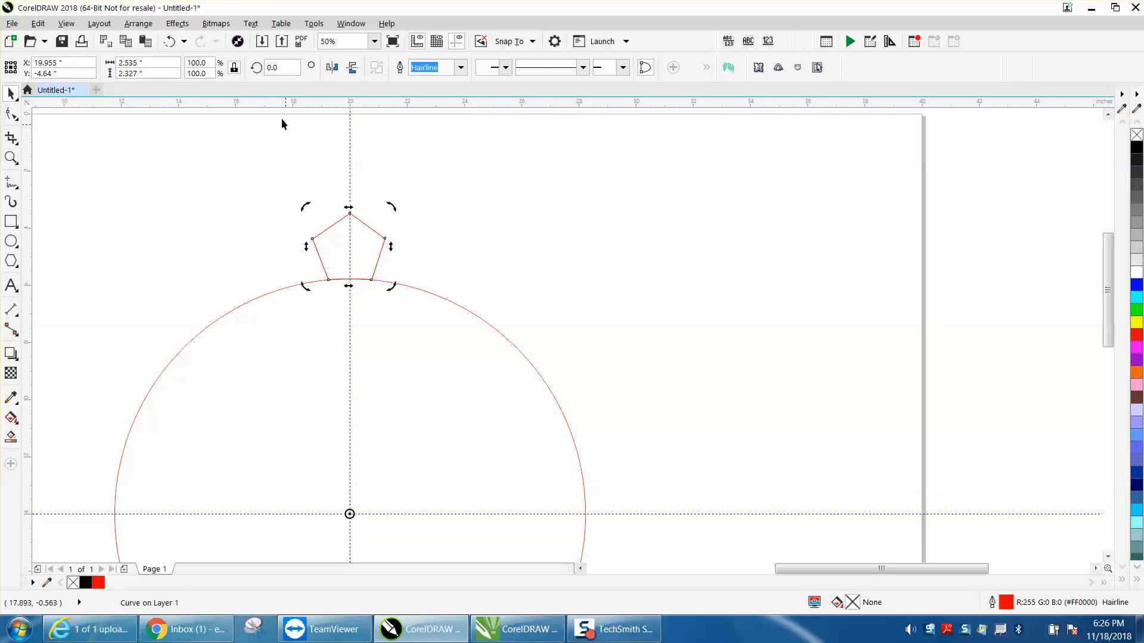
Step: Rotate a copy of the reshaped pentagon 15 degrees about the circle's centre and check where the two pentagons meet
type("15")
key("Return")
left_click(10, 158)
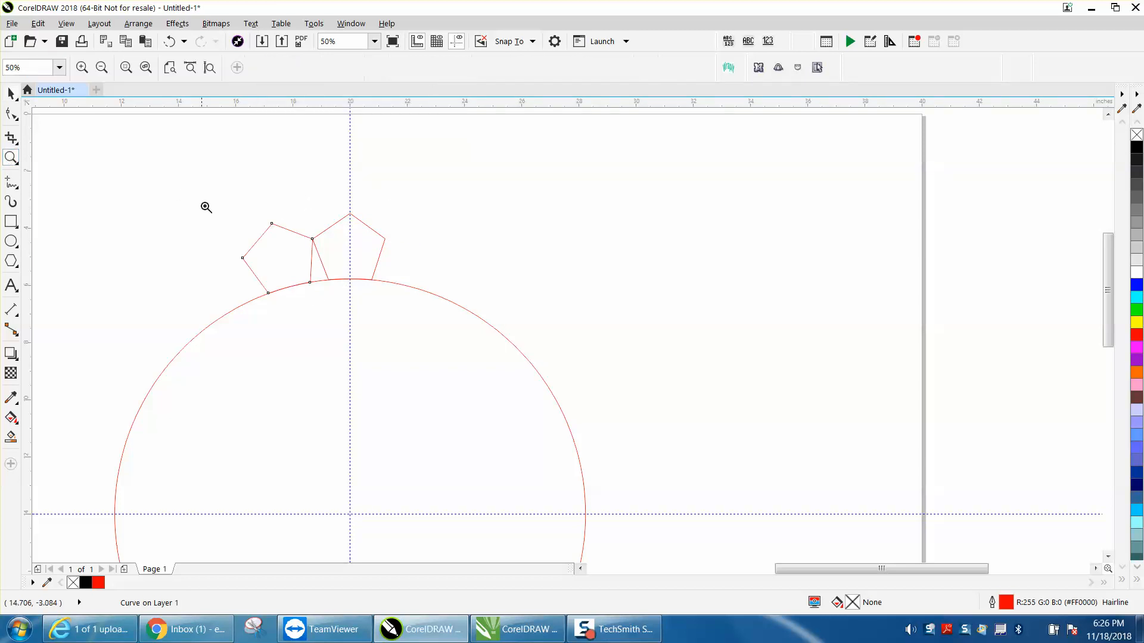
left_click_drag(294, 222, 344, 252)
scroll(373, 245, "down", 5)
scroll(352, 244, "down", 1)
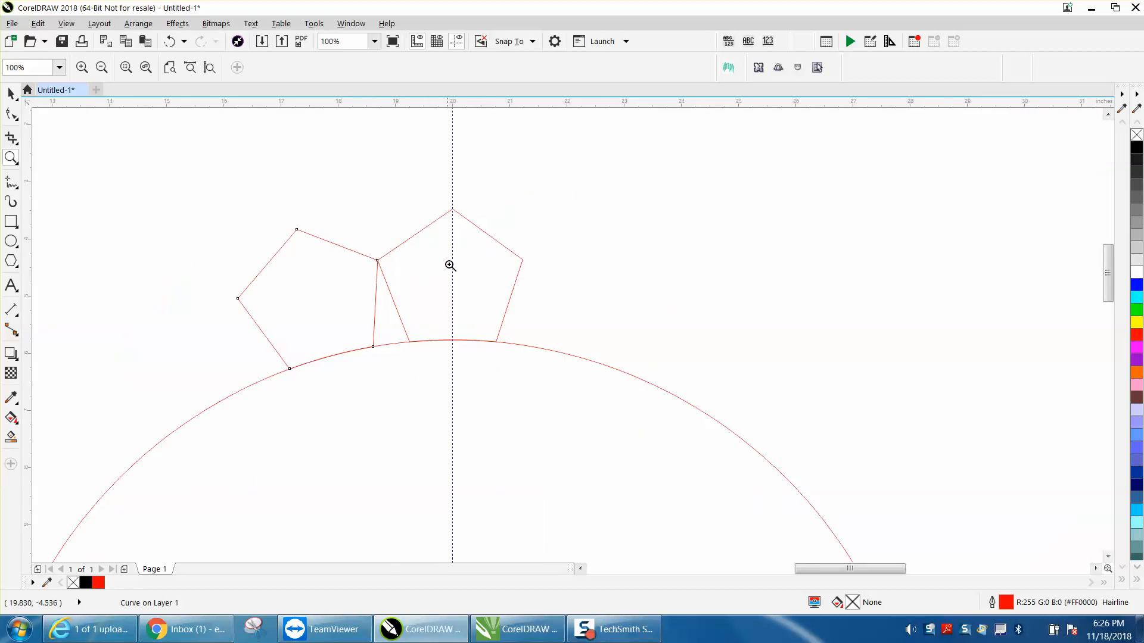
left_click(12, 93)
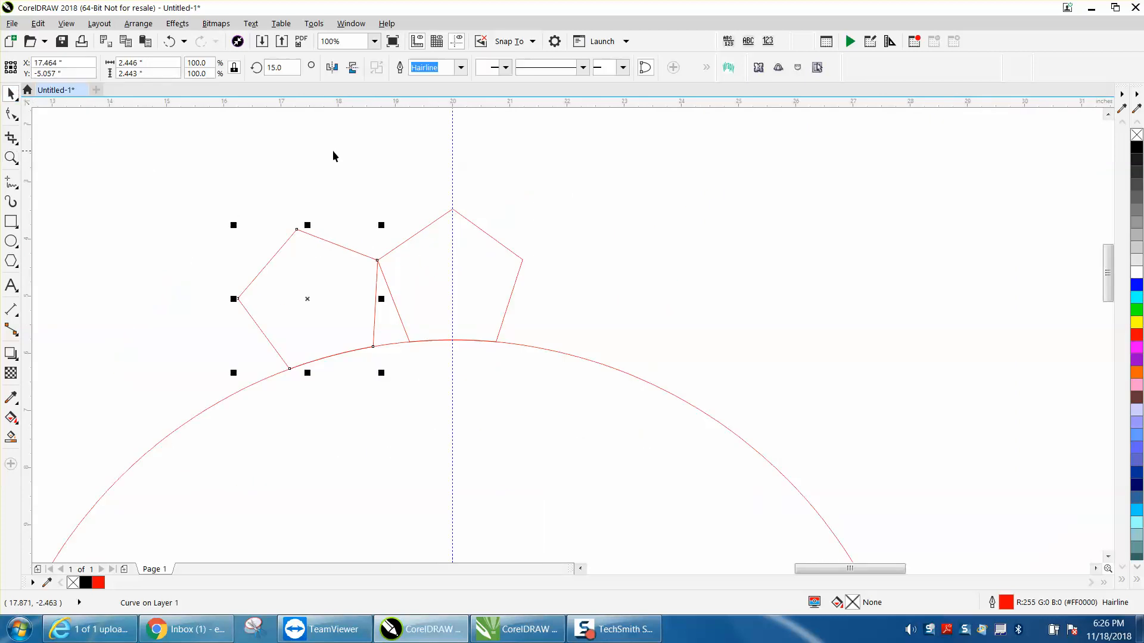
scroll(357, 178, "down", 1)
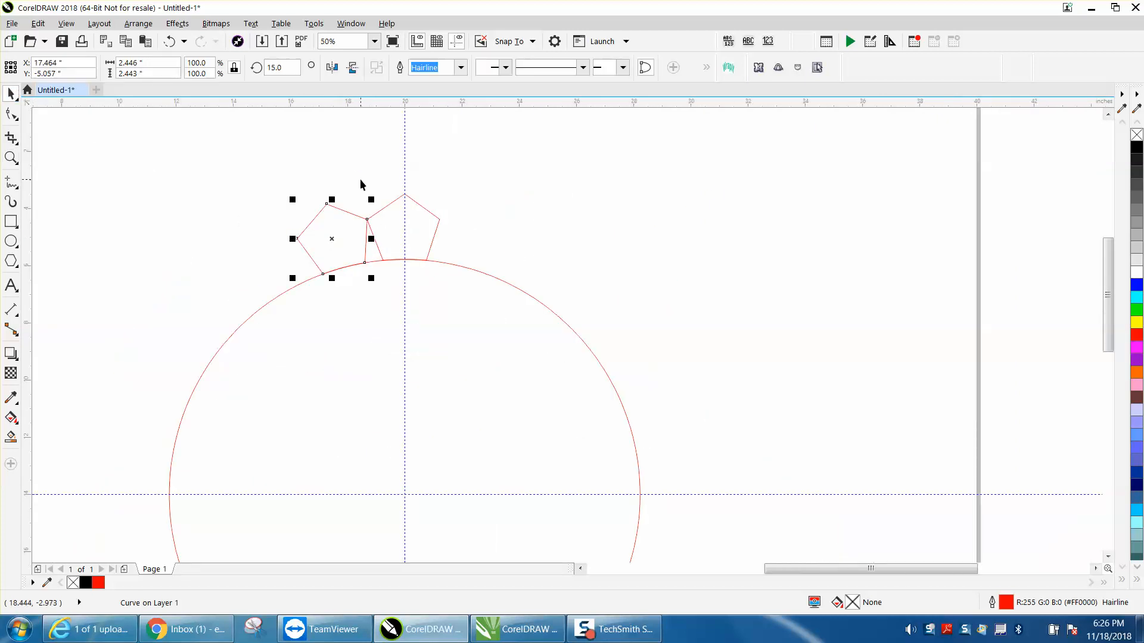
Step: Rotate another copy to 30 degrees and keep repeating the rotated copy until pentagons surround the whole circle
left_click(277, 67)
type("30")
key("Return")
key("ctrl+r")
key("ctrl+r")
key("ctrl+r")
key("ctrl+r")
key("ctrl+r")
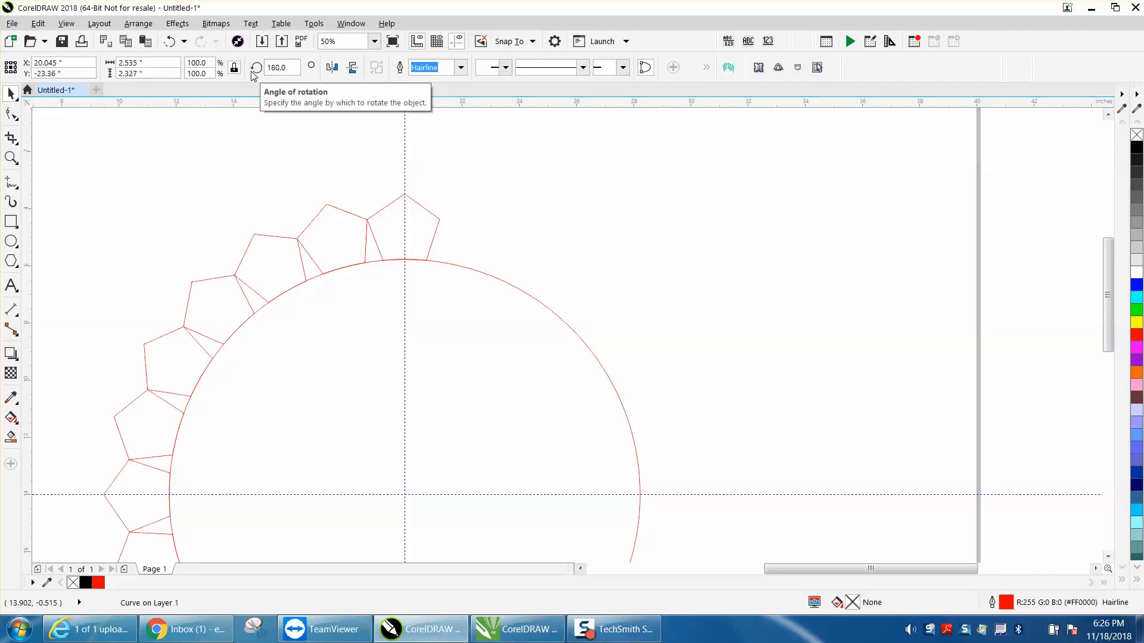
key("ctrl+r")
key("ctrl+r")
key("ctrl+r")
key("ctrl+r")
key("ctrl+r")
key("ctrl+r")
left_click(542, 128)
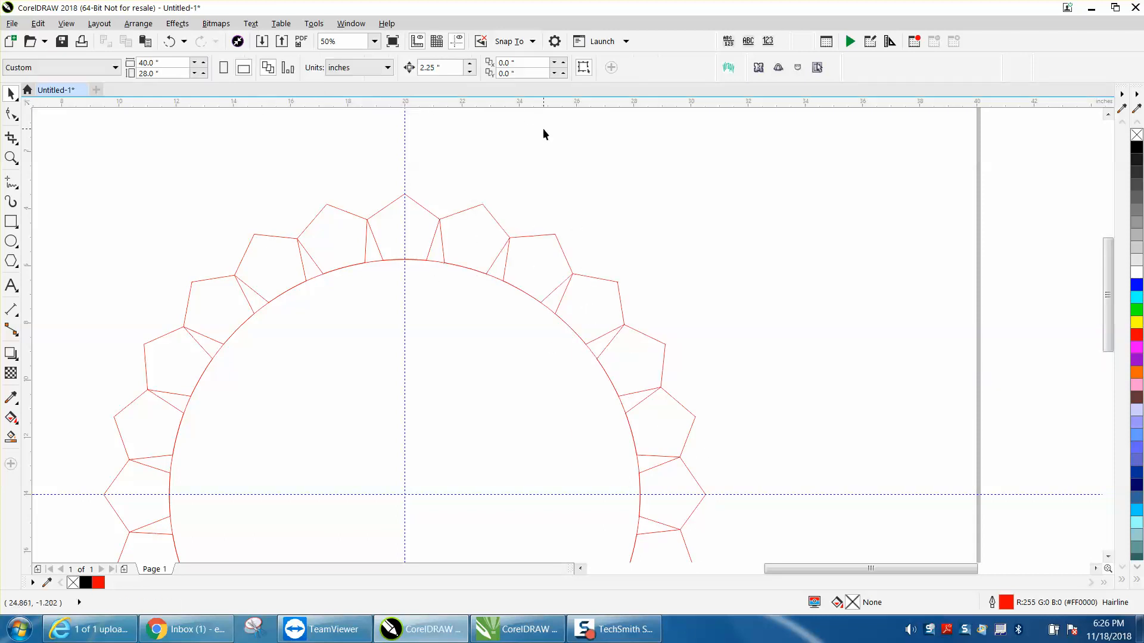
Step: Delete the circle inside the ring and weld all the pentagons into one curve
left_click(491, 302)
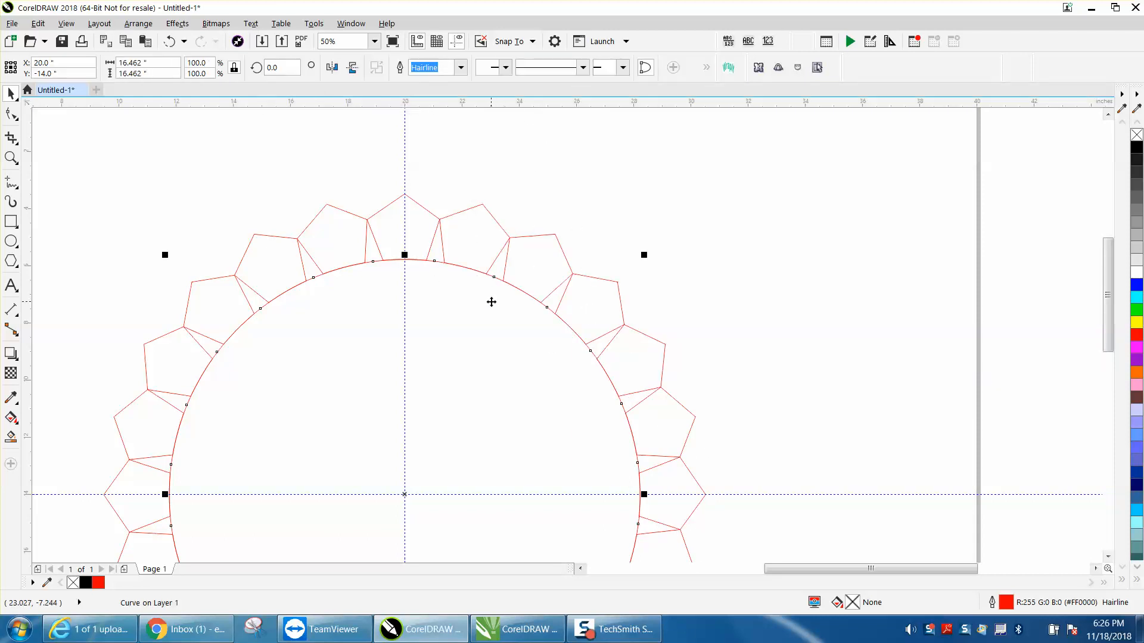
key("Delete")
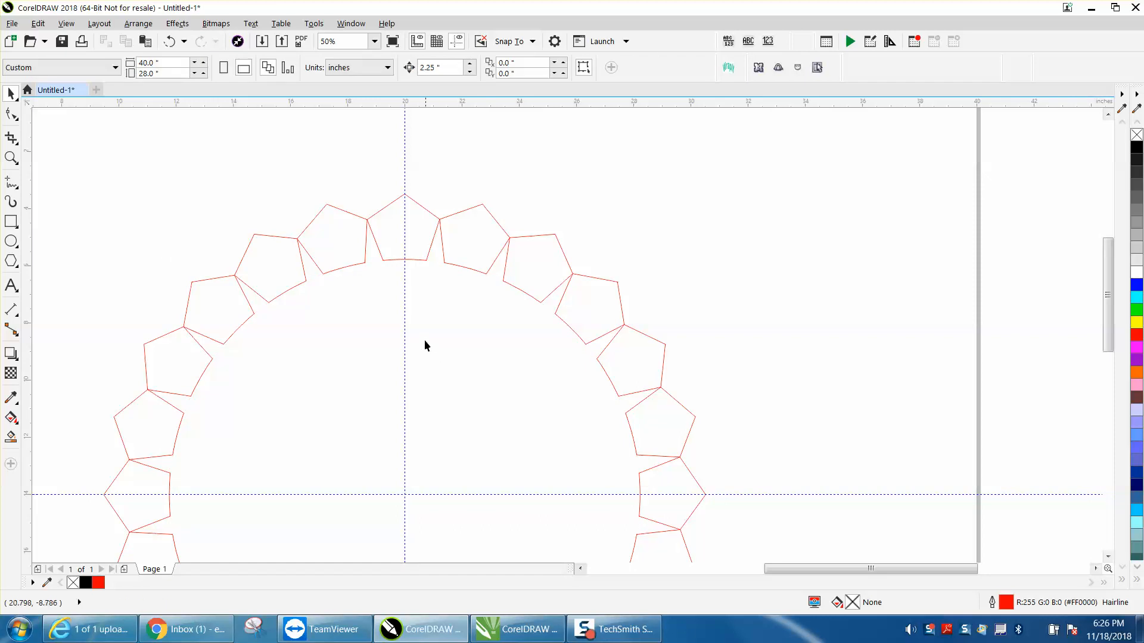
scroll(419, 326, "down", 1)
scroll(264, 258, "down", 1)
left_click_drag(256, 241, 452, 420)
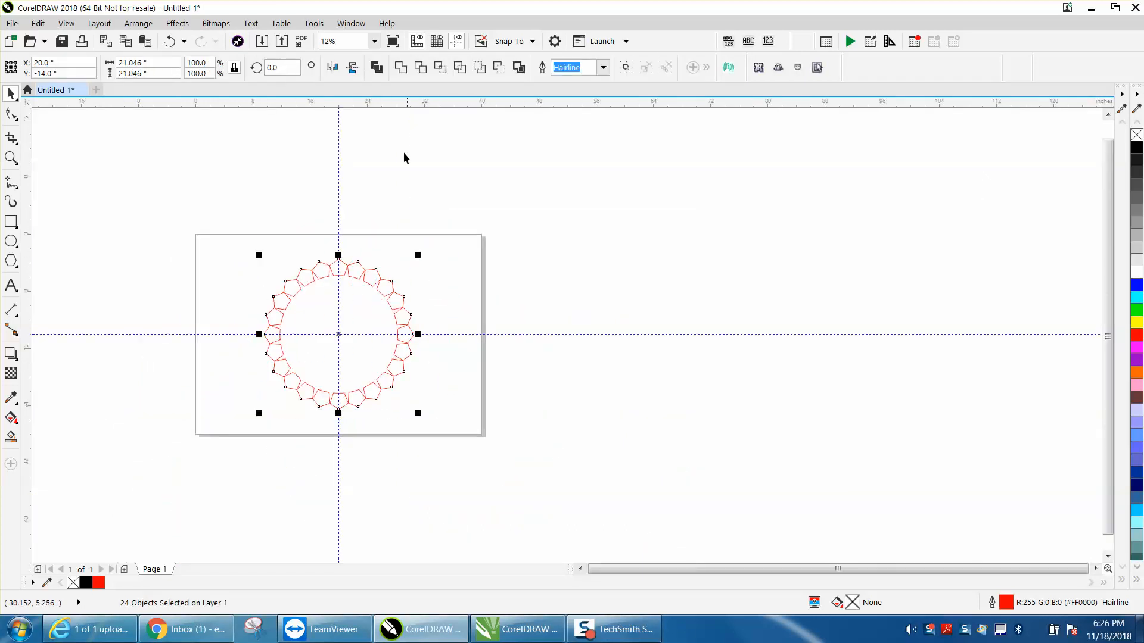
left_click(401, 68)
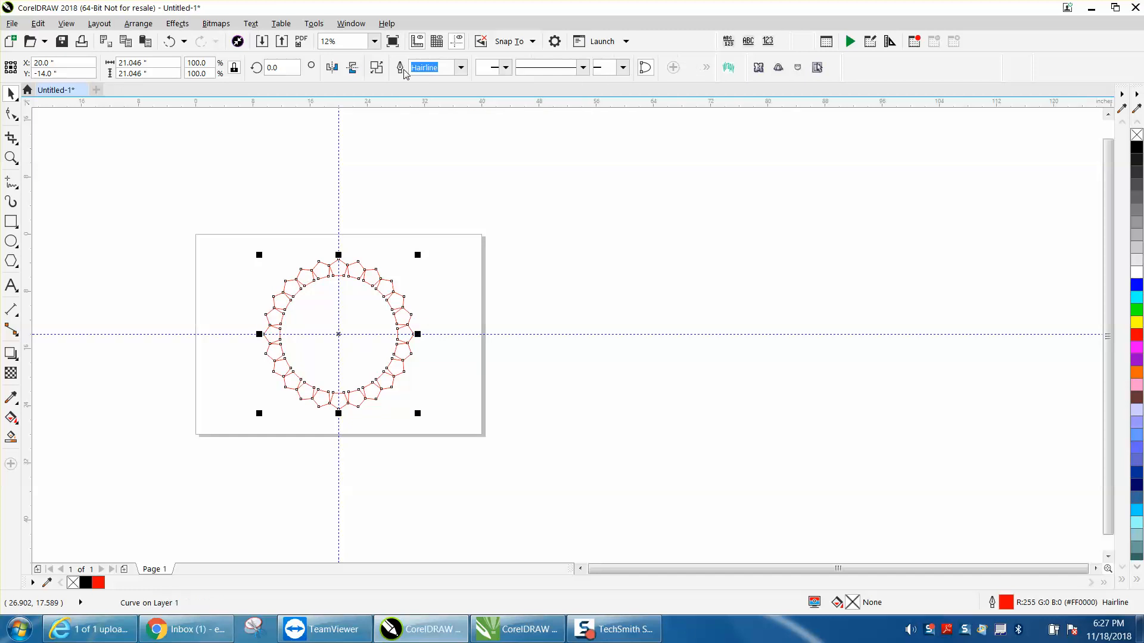
Step: Try moving the welded ring off the page, and return it to the page's centre
left_click(345, 252)
left_click_drag(358, 271, 637, 254)
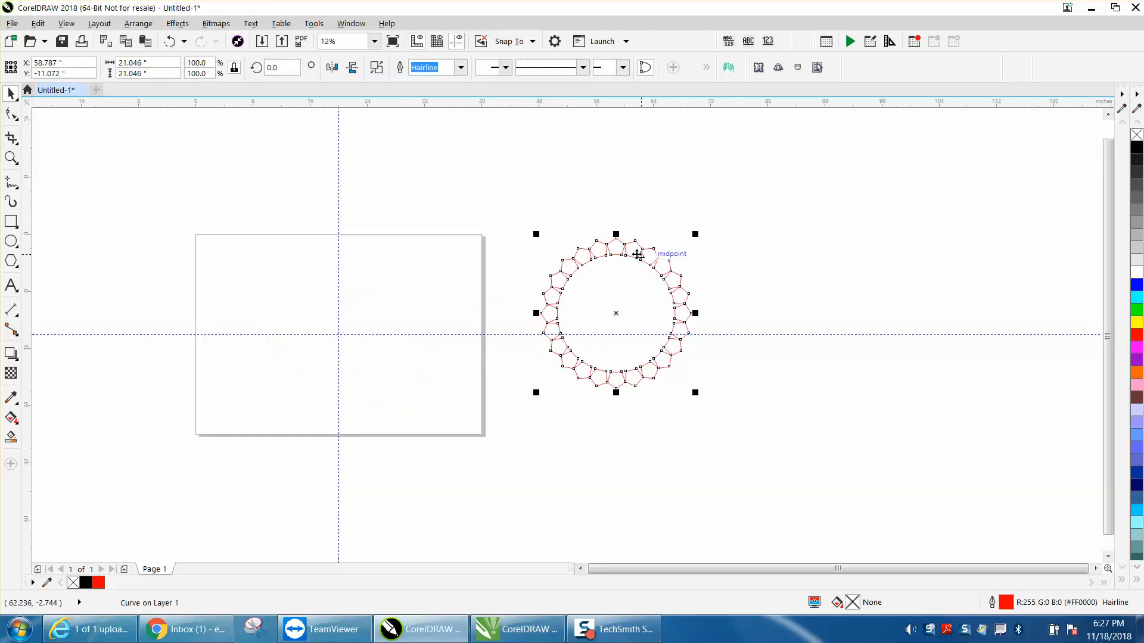
left_click(15, 161)
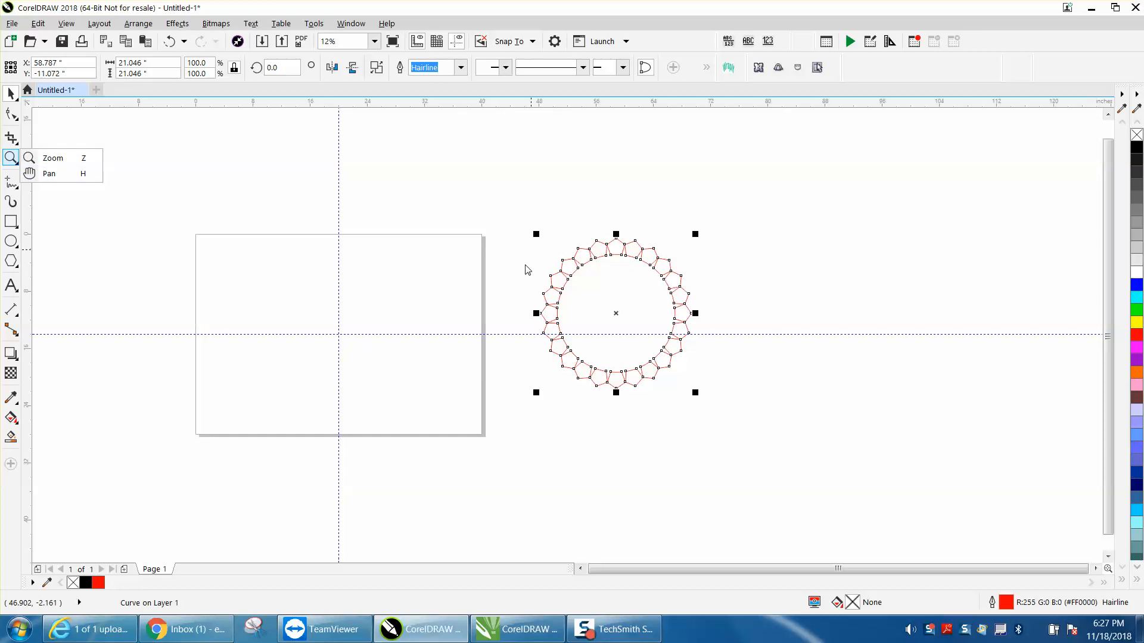
left_click(614, 312)
key("p")
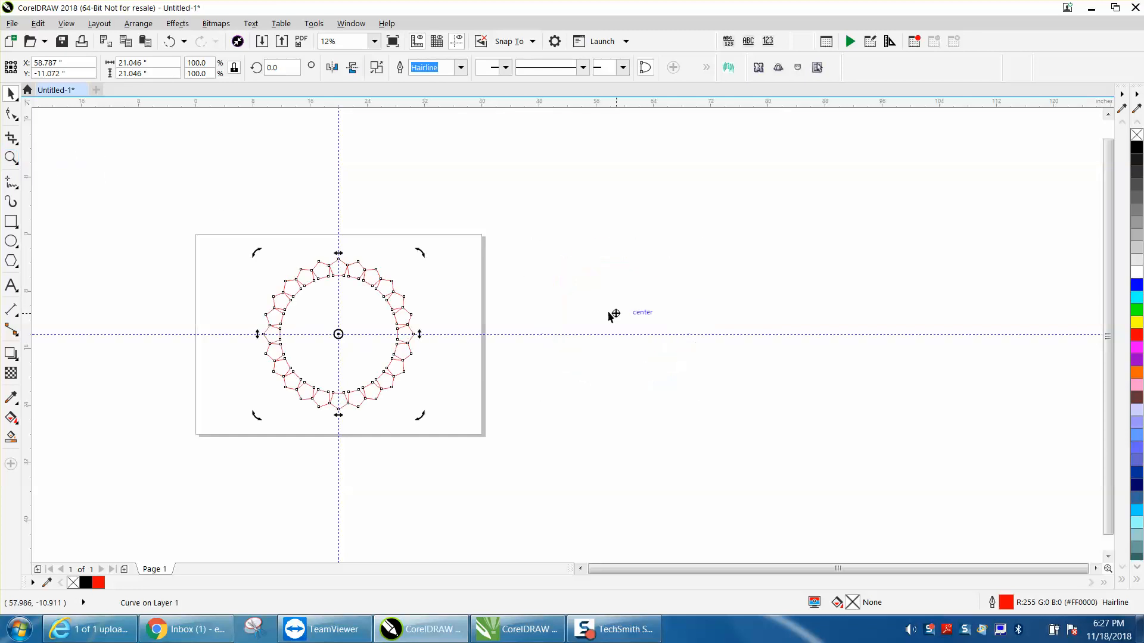
Step: Smart-fill the area enclosed by the pentagon ring with black
left_click(19, 159)
left_click_drag(245, 227, 526, 421)
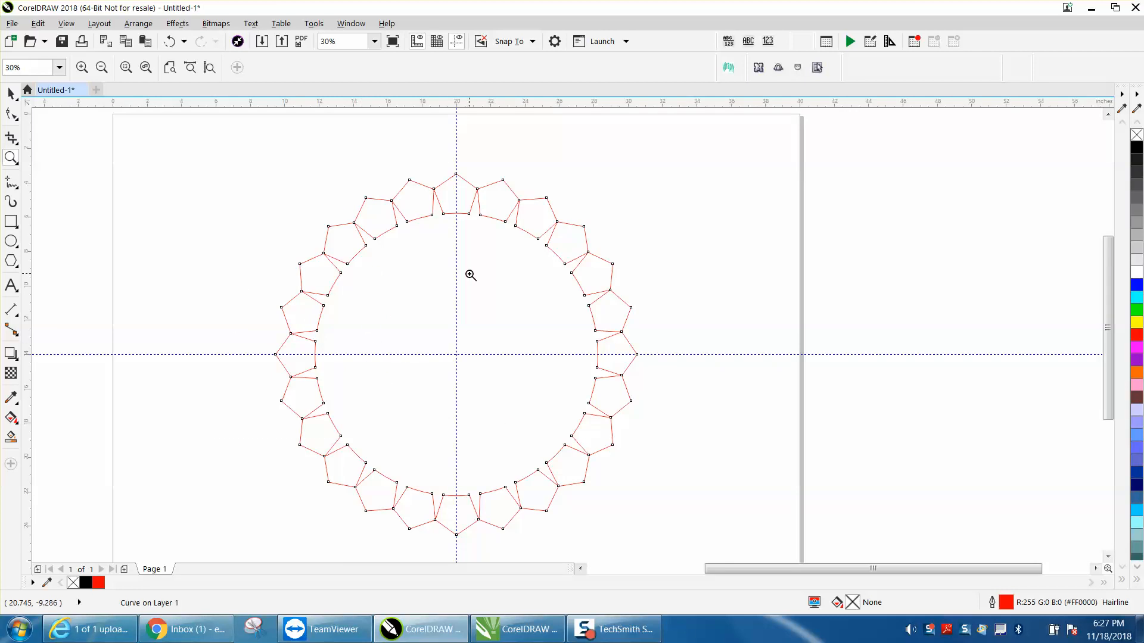
left_click(12, 439)
left_click(403, 398)
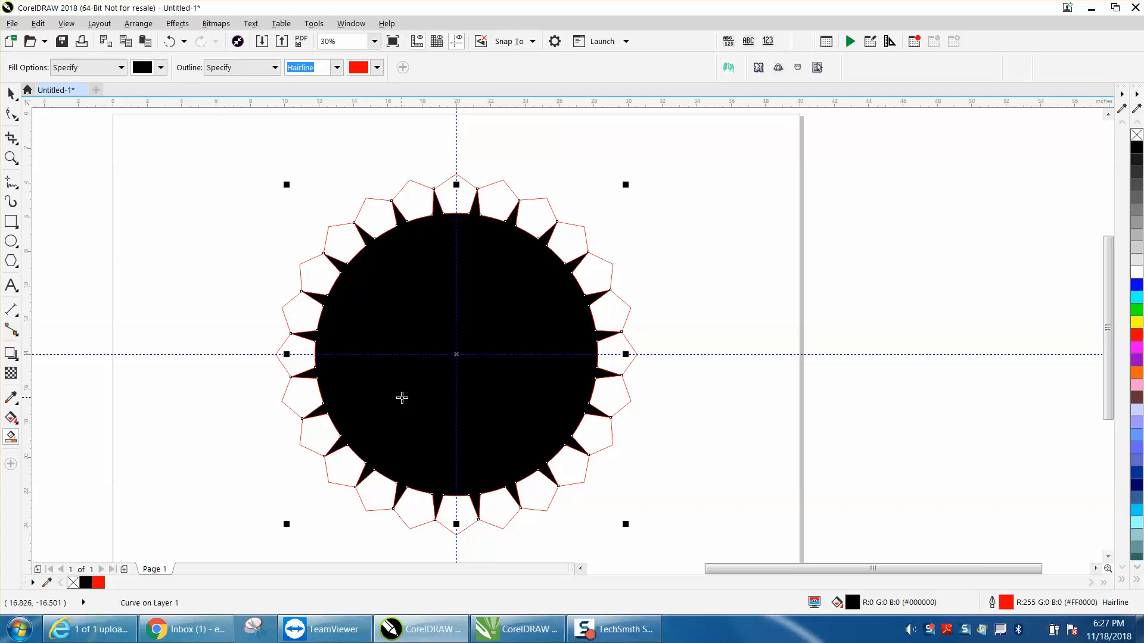
Step: Move the black filled shape out of the ring to about X 42.4, Y -12.9 inches
left_click(11, 94)
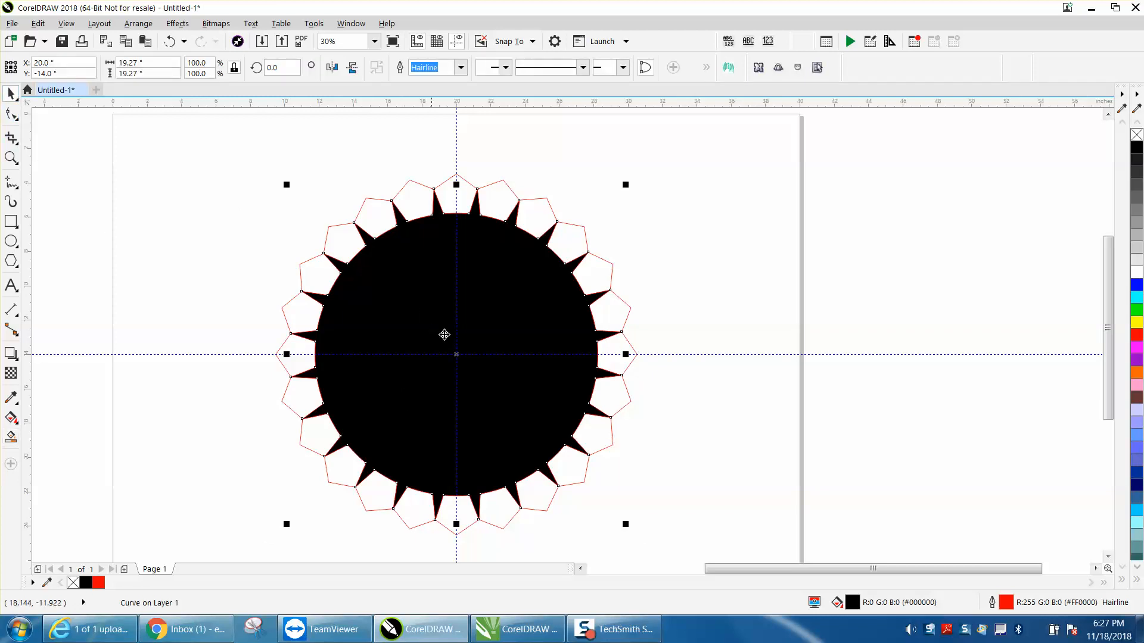
left_click(456, 355)
left_click(480, 314)
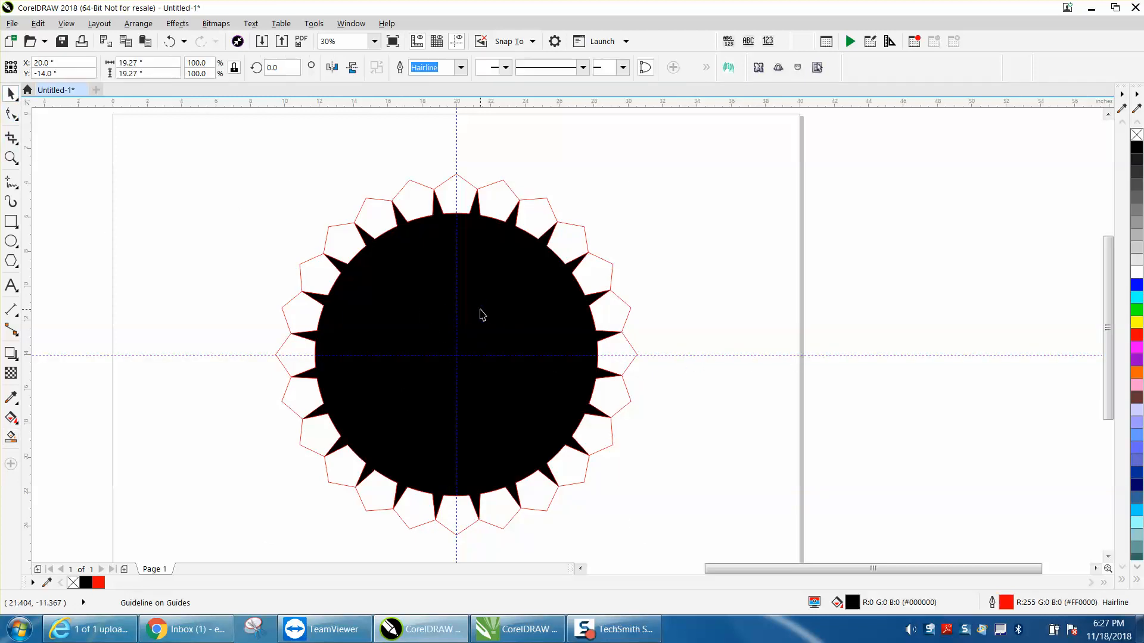
left_click_drag(483, 309, 867, 289)
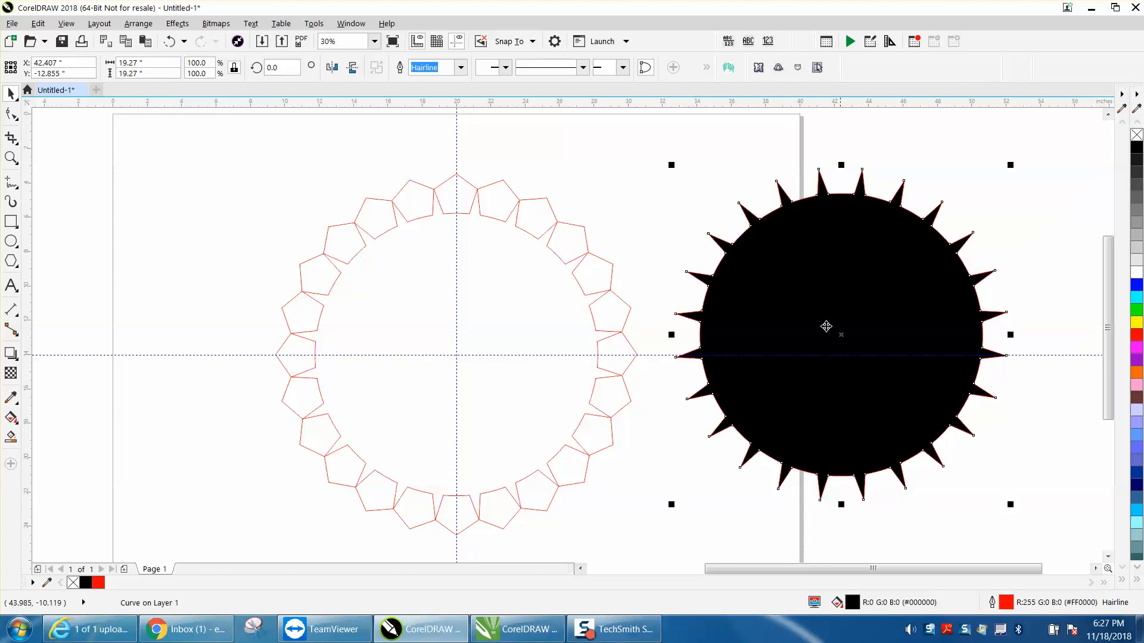